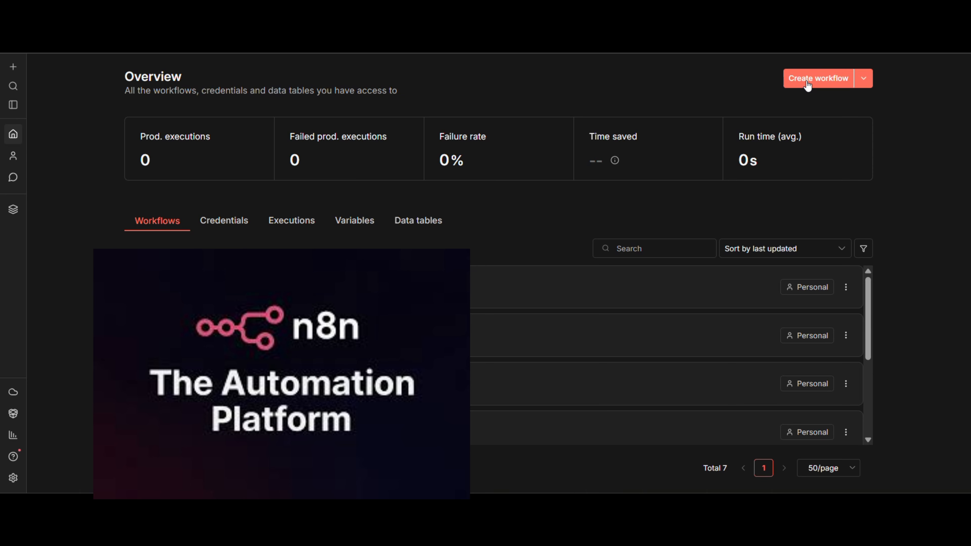
Start creating a new credential from the workflow overview, bringing up the app or service selection
left_click(864, 83)
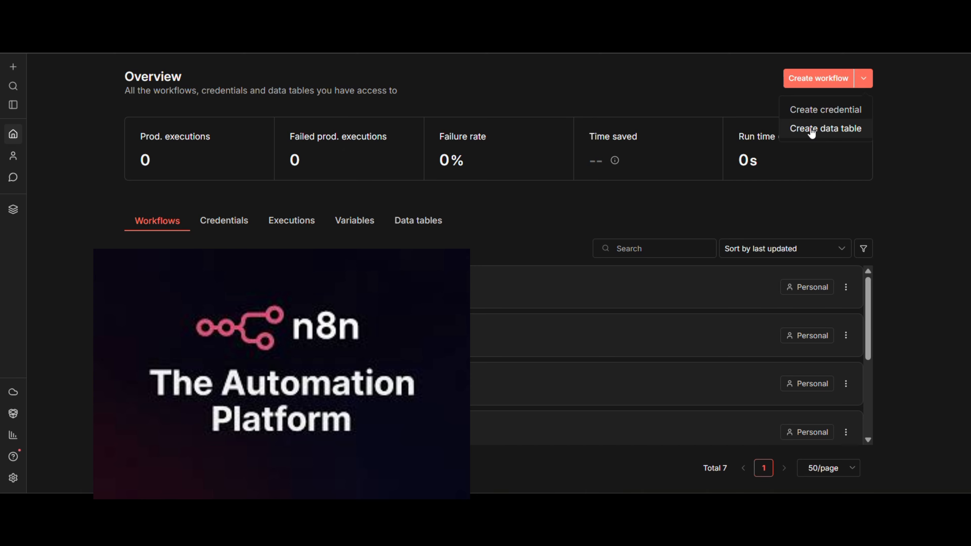
left_click(814, 110)
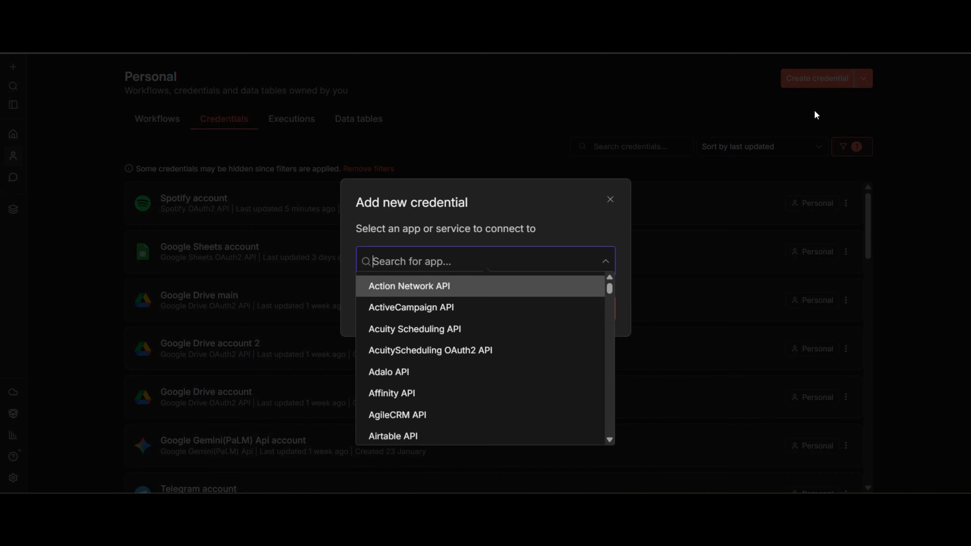
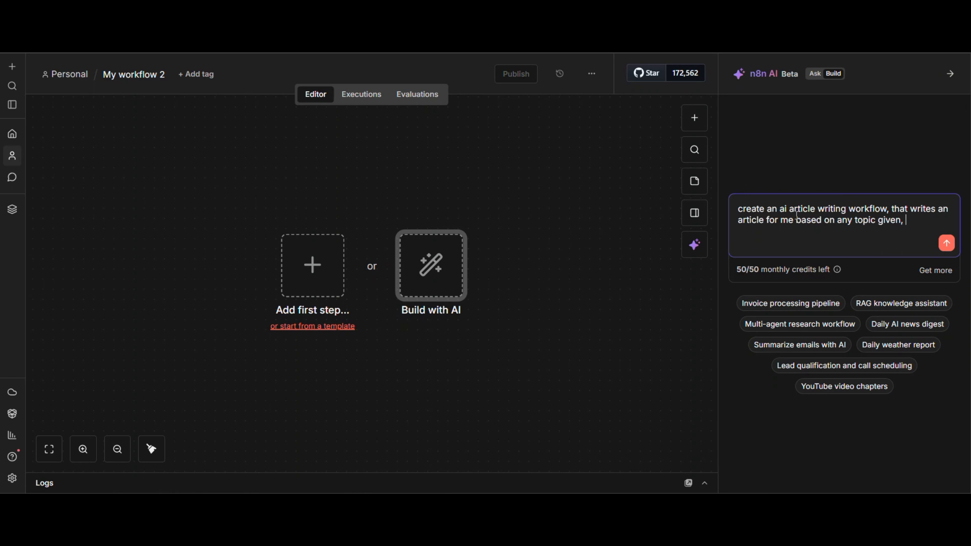
Continue the AI builder prompt with "it writing style should be historic, story telling and sentimental"
type("it writing st")
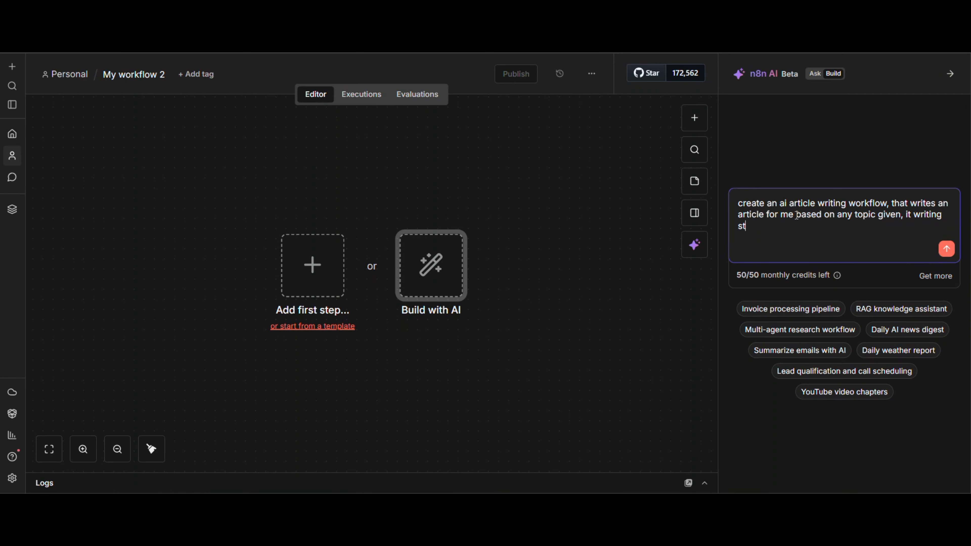
type("yle should be historic")
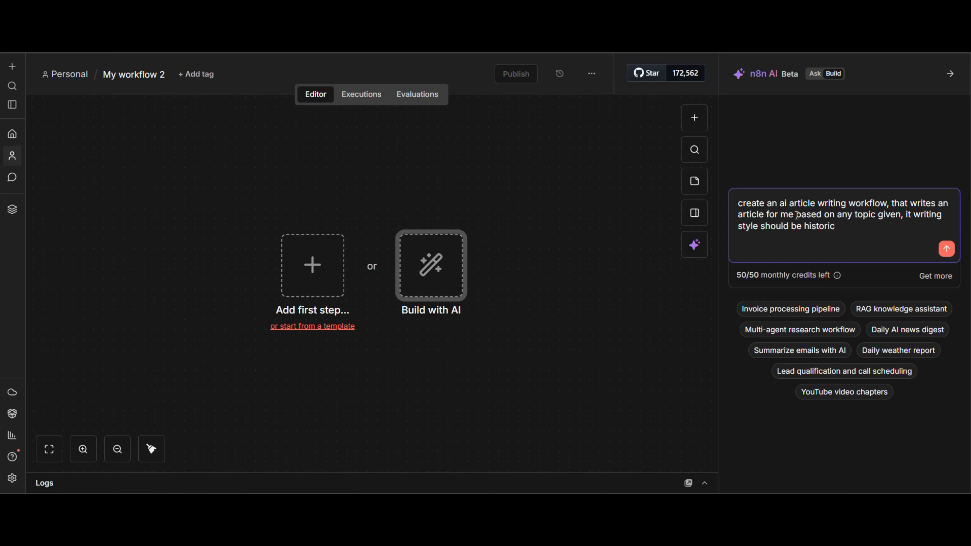
type(", stort")
key("BackSpace")
type("y telling and sentimen")
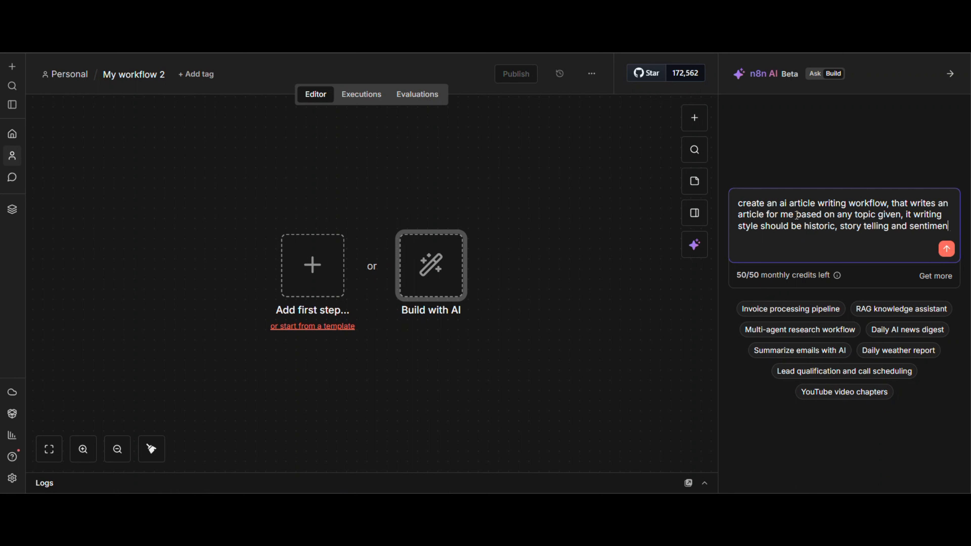
type("tal,")
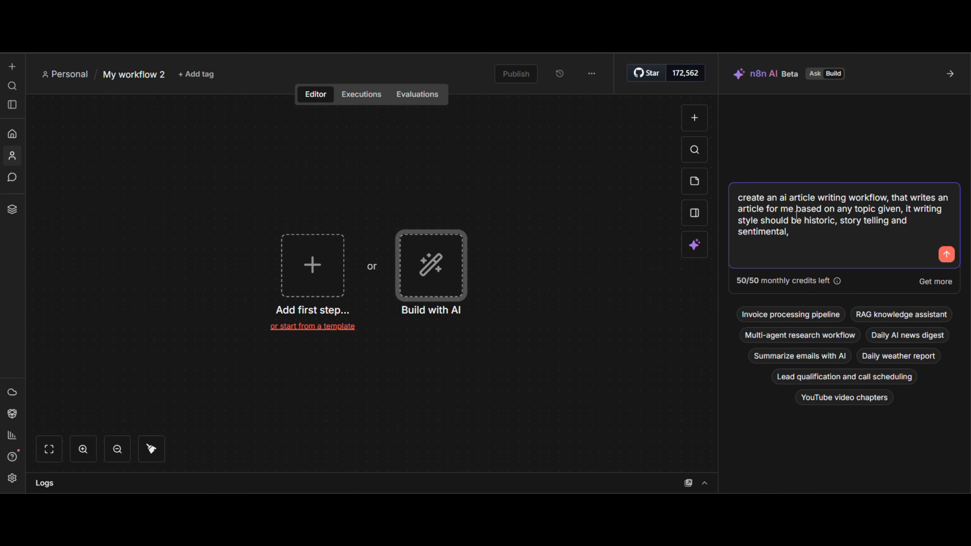
Add "it will give me the result in text format so i can copy" to the prompt, correcting the typo in "so"
type("it will give me the resu")
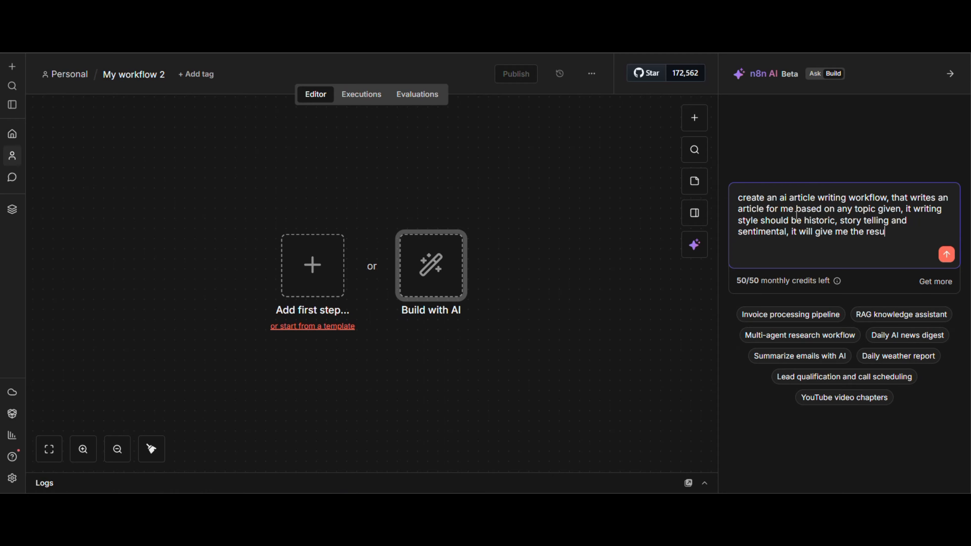
type("lt in text format dso i can")
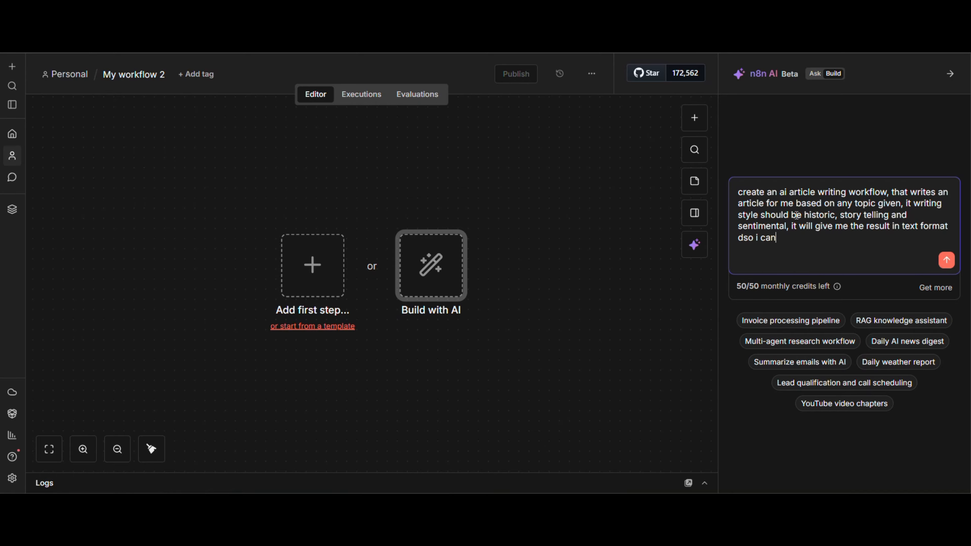
type(" copy")
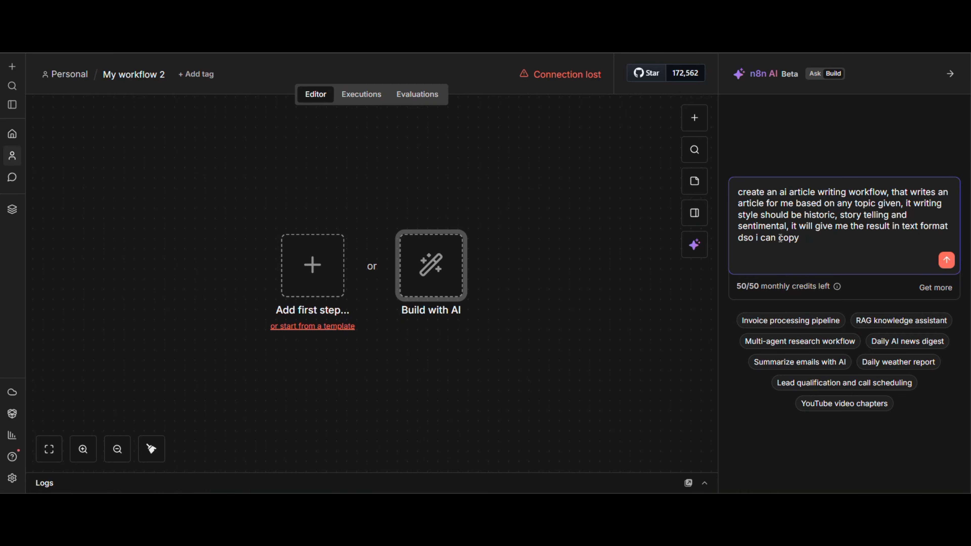
type(".")
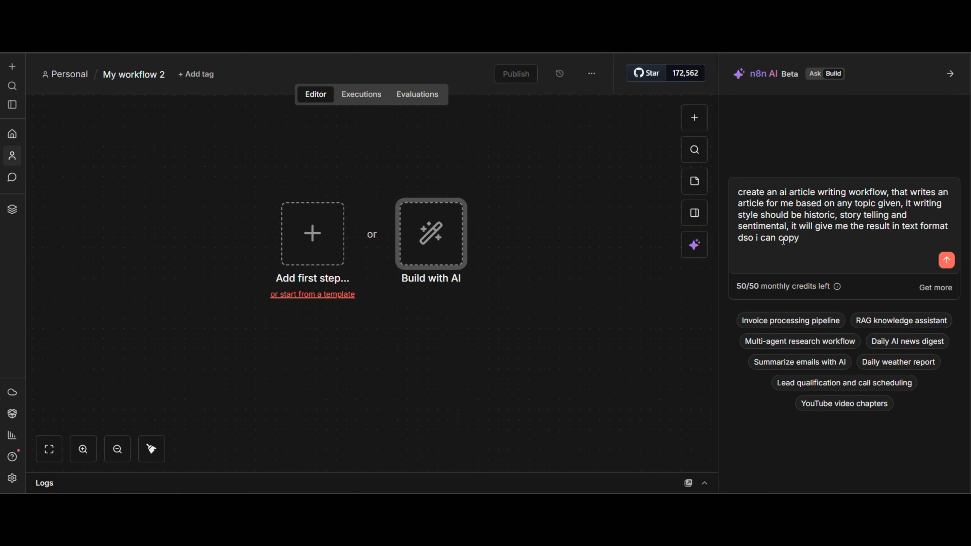
left_click(746, 239)
key("BackSpace")
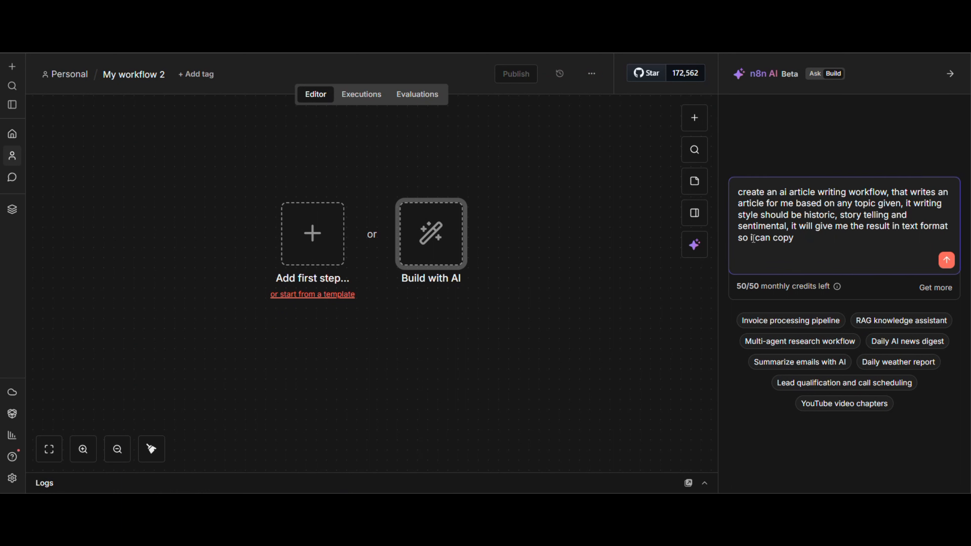
Finish the prompt with "make sure to use only free ai models" and submit it to generate the workflow
left_click(813, 239)
type("make sure ")
type("any")
key("BackSpace")
key("BackSpace")
key("BackSpace")
type("to use only free ")
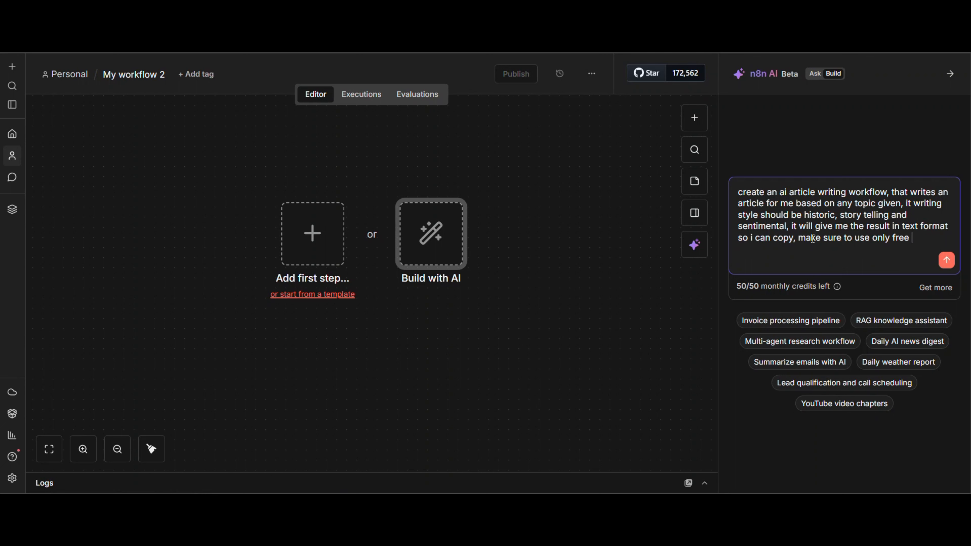
type("ai model")
type("s")
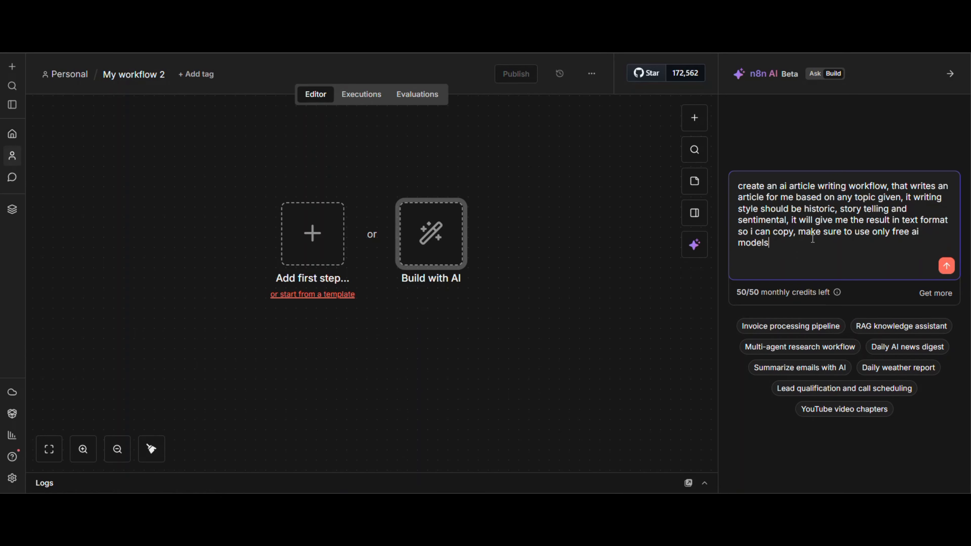
left_click(945, 266)
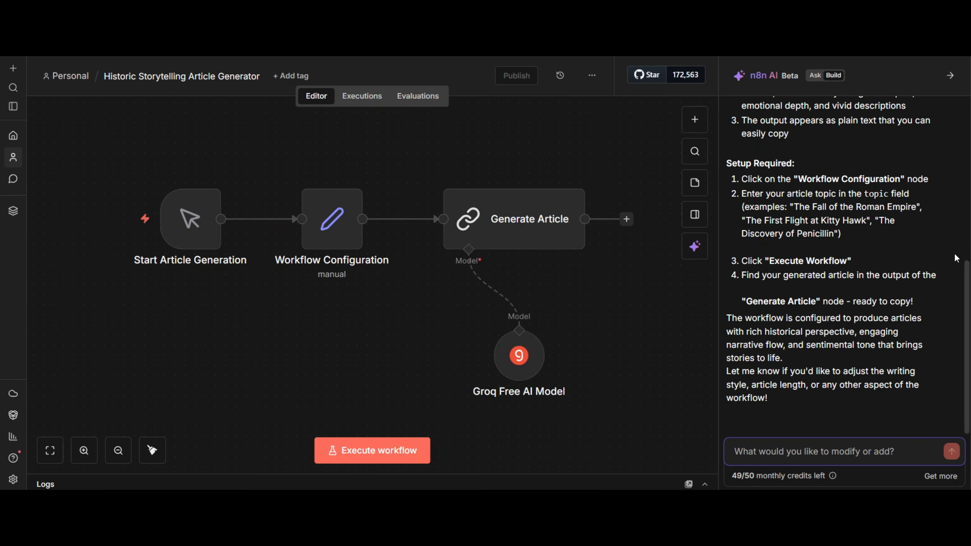
Read the AI builder's explanation of how the generated workflow works and what setup it requires
scroll(852, 318, "up", 3)
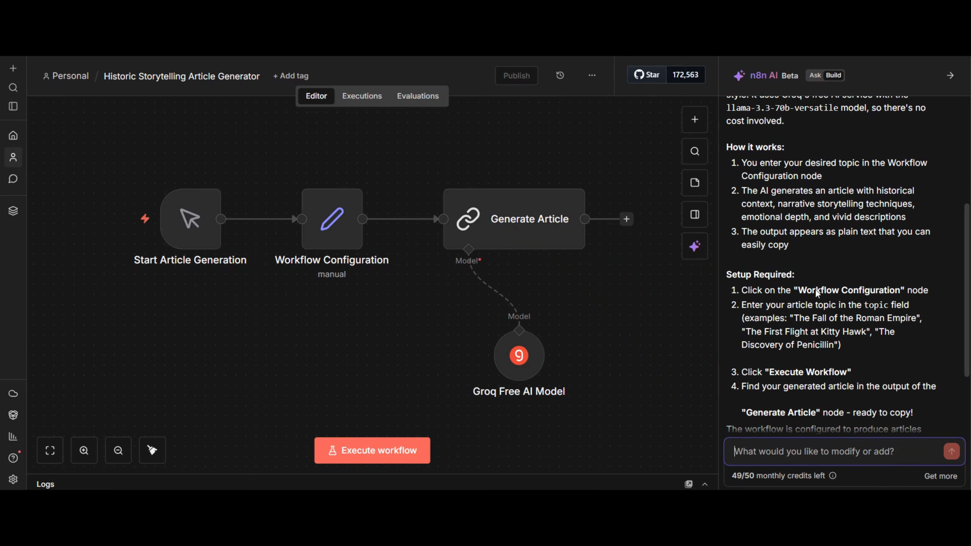
scroll(816, 292, "up", 5)
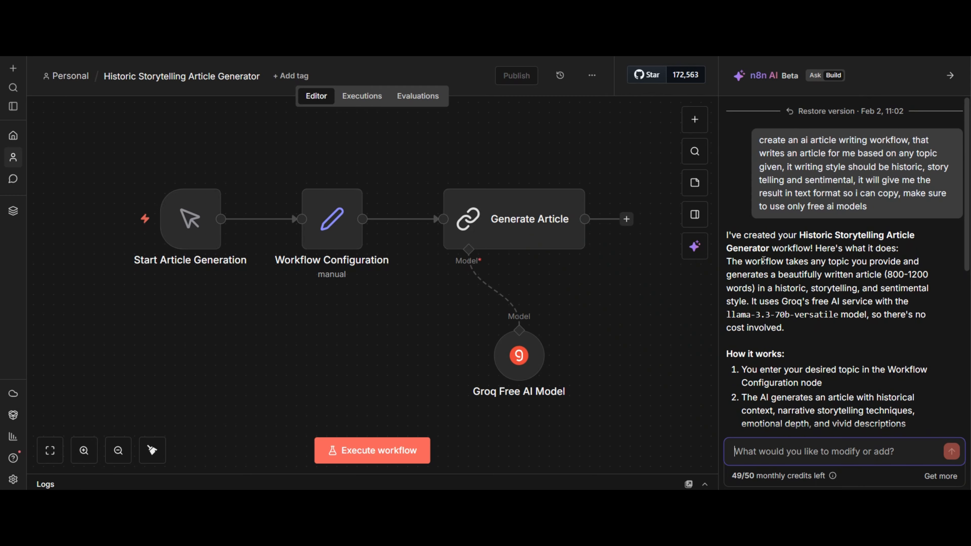
scroll(815, 207, "down", 7)
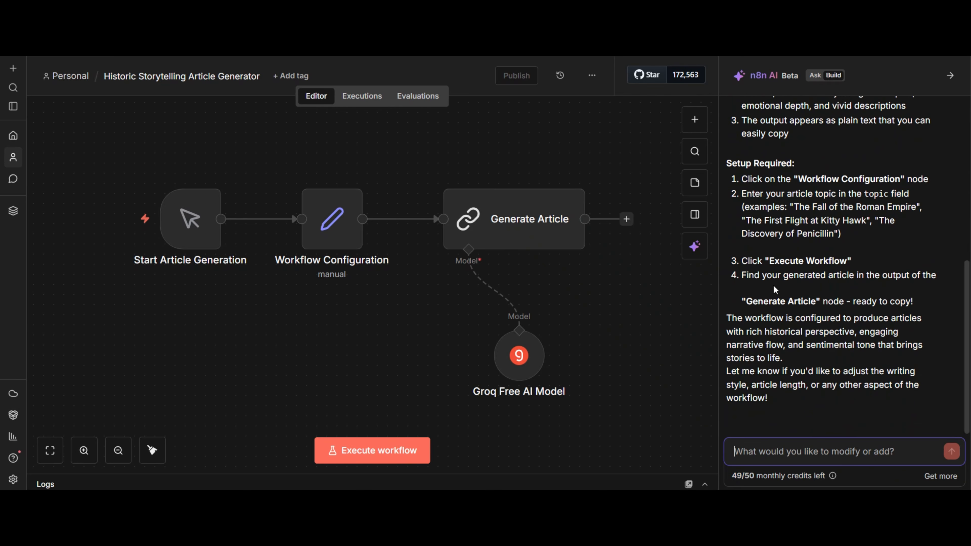
Inspect the user message prompt in the Generate Article node, then close the node
mouse_move(190, 241)
left_click(503, 221)
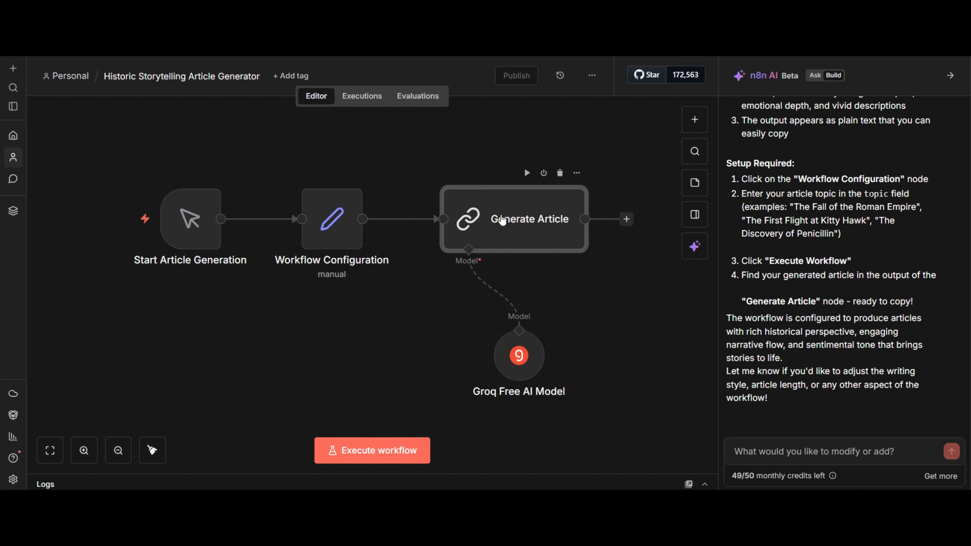
double_click(502, 220)
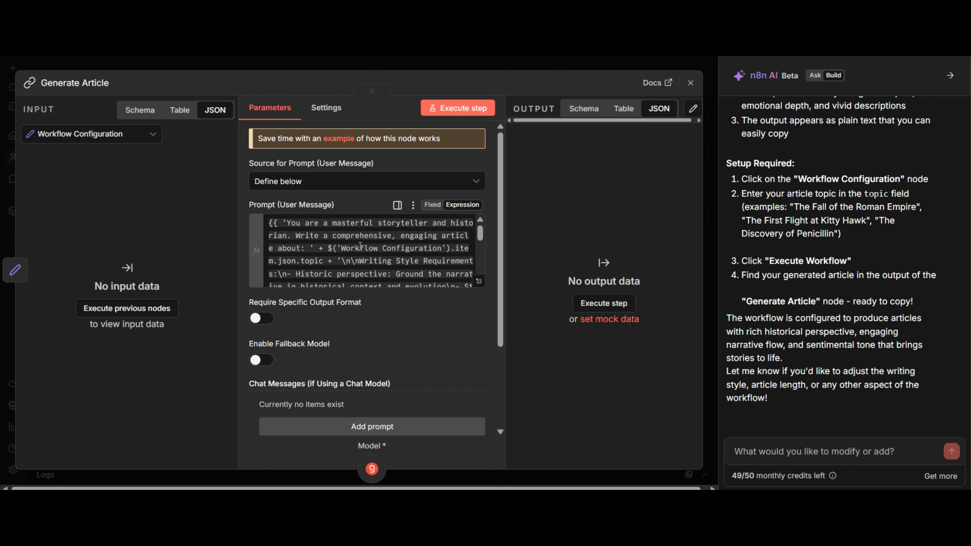
scroll(410, 250, "down", 3)
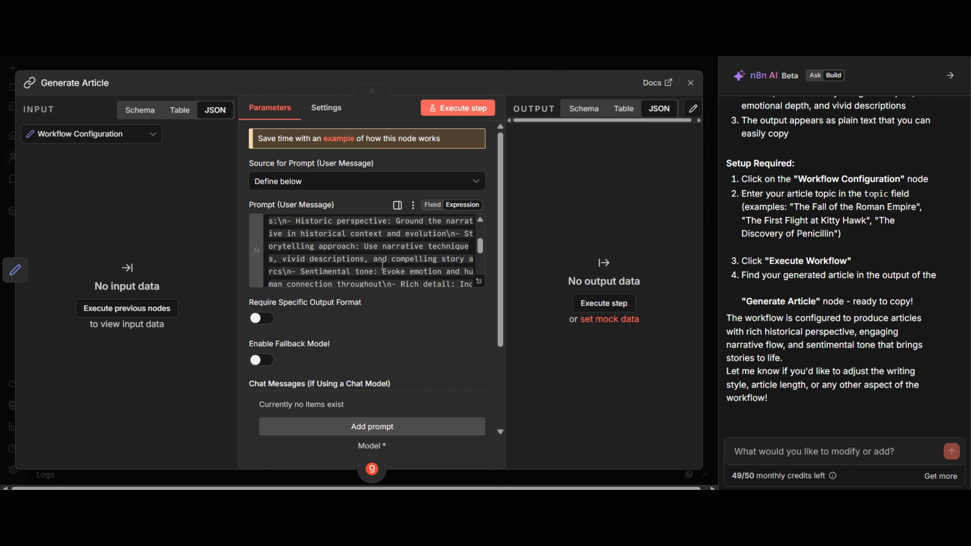
scroll(410, 250, "down", 3)
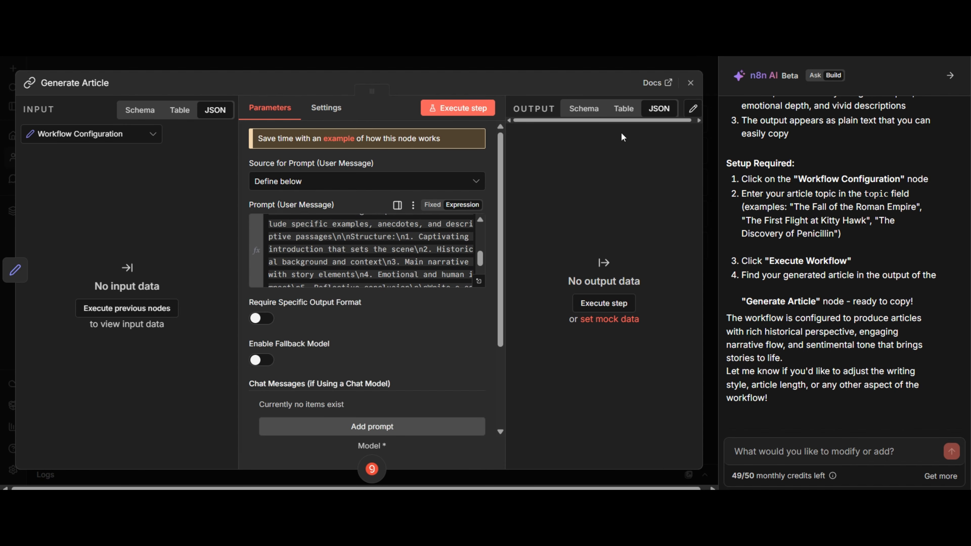
left_click(690, 83)
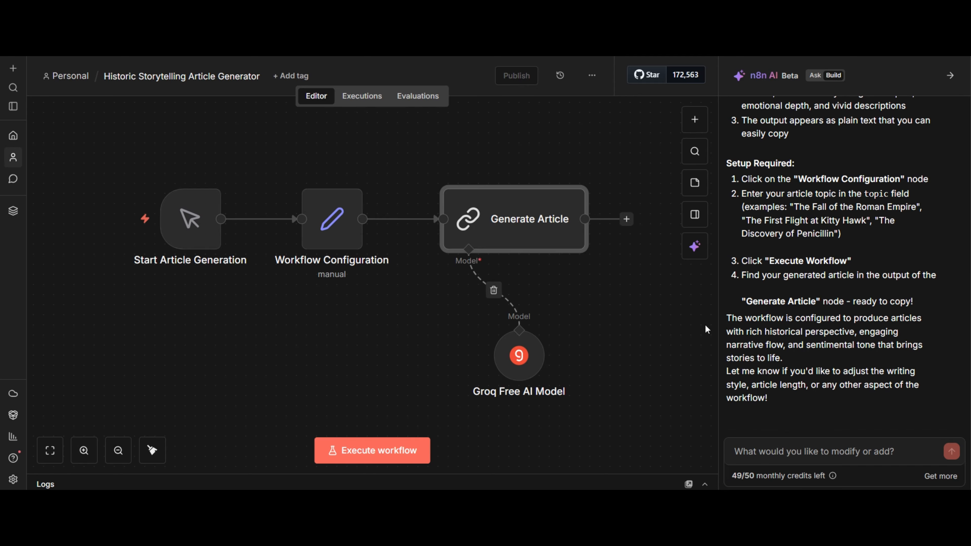
Review the setup instructions and check the topic field in the Workflow Configuration node
scroll(766, 280, "up", 1)
scroll(766, 280, "up", 2)
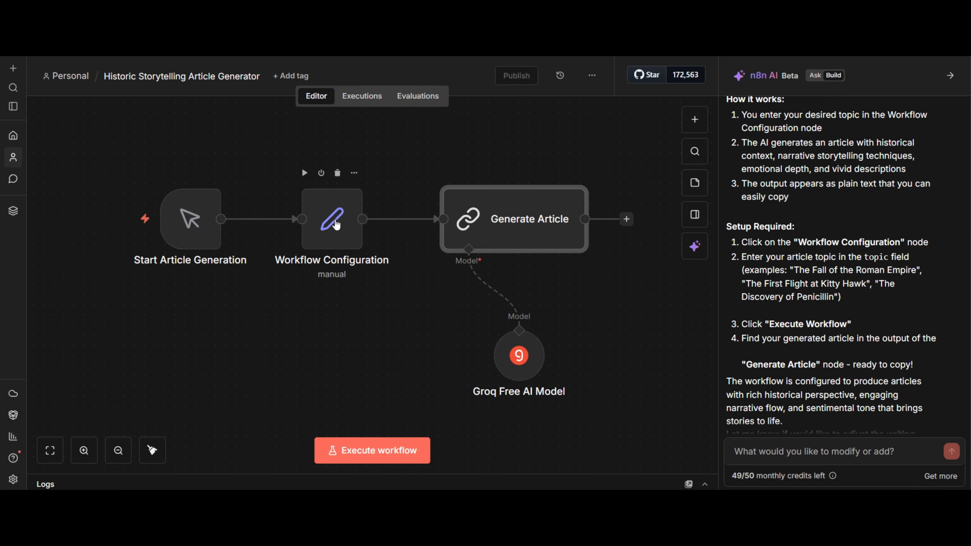
left_click(336, 224)
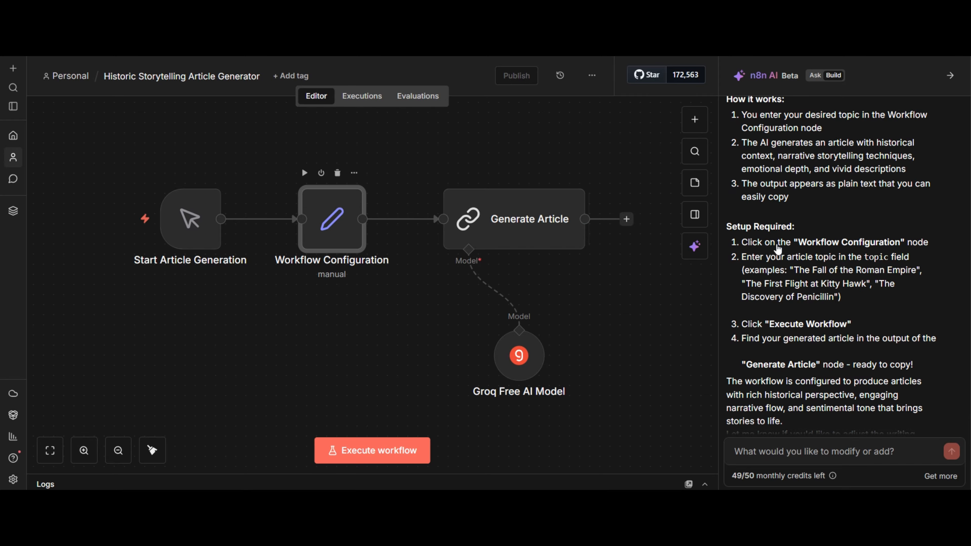
key("Return")
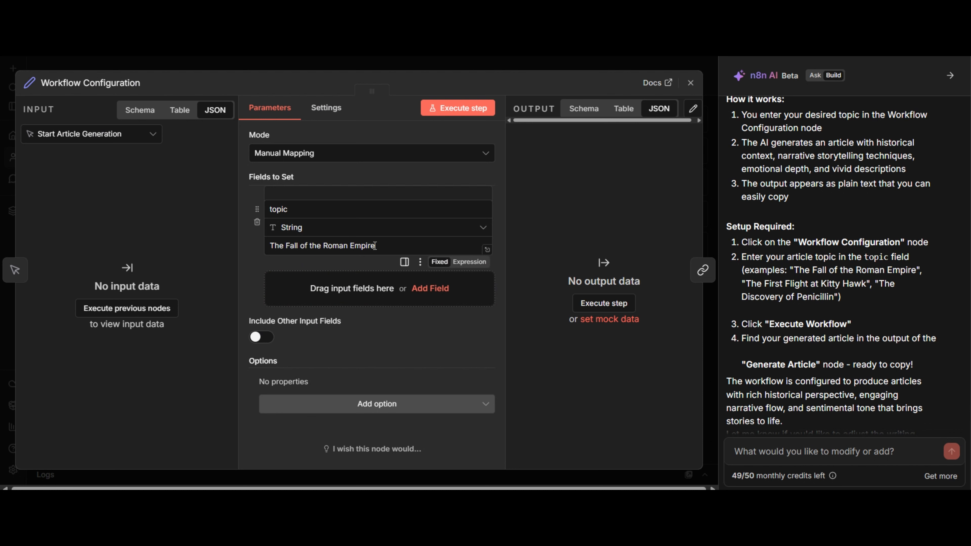
left_click_drag(375, 246, 270, 248)
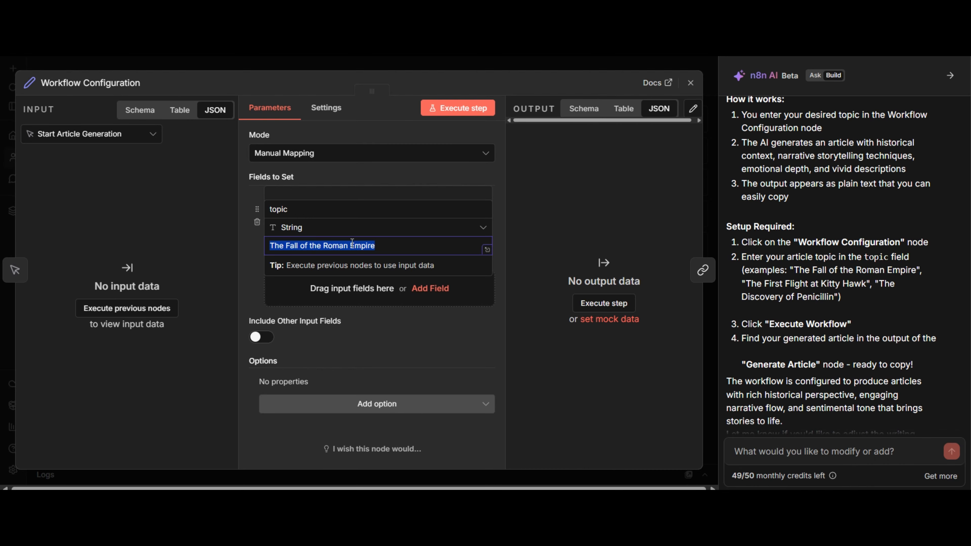
left_click(565, 226)
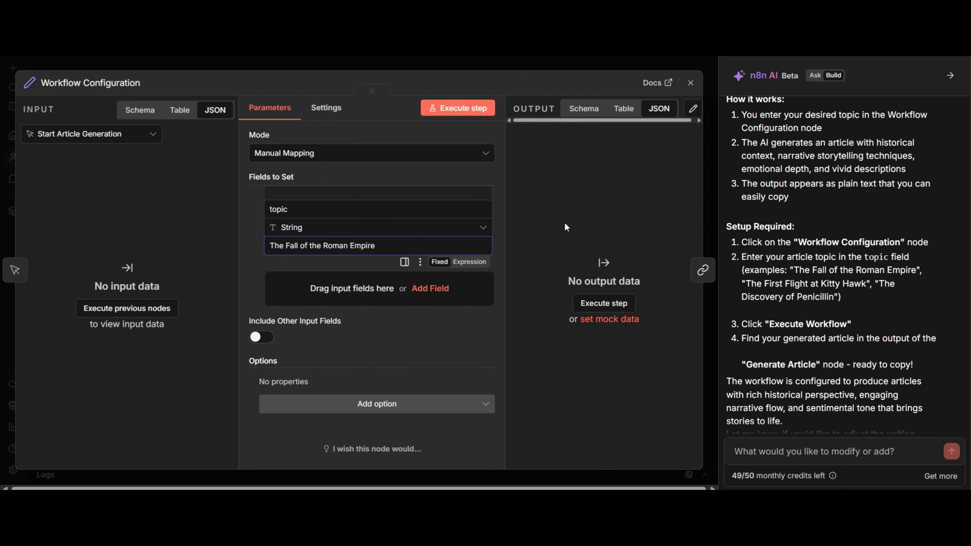
left_click(690, 83)
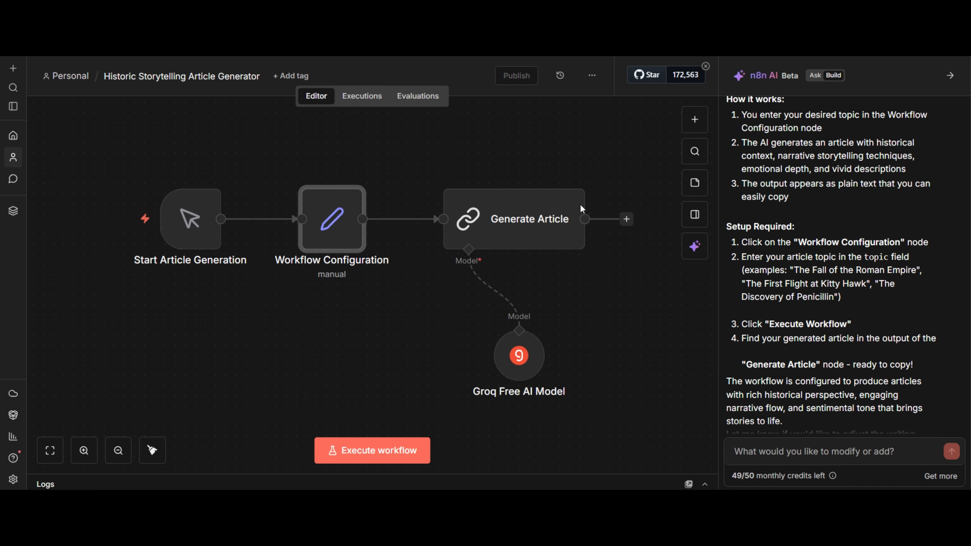
Execute the workflow and examine the generated article text in the Groq Free AI Model node's output
left_click(366, 448)
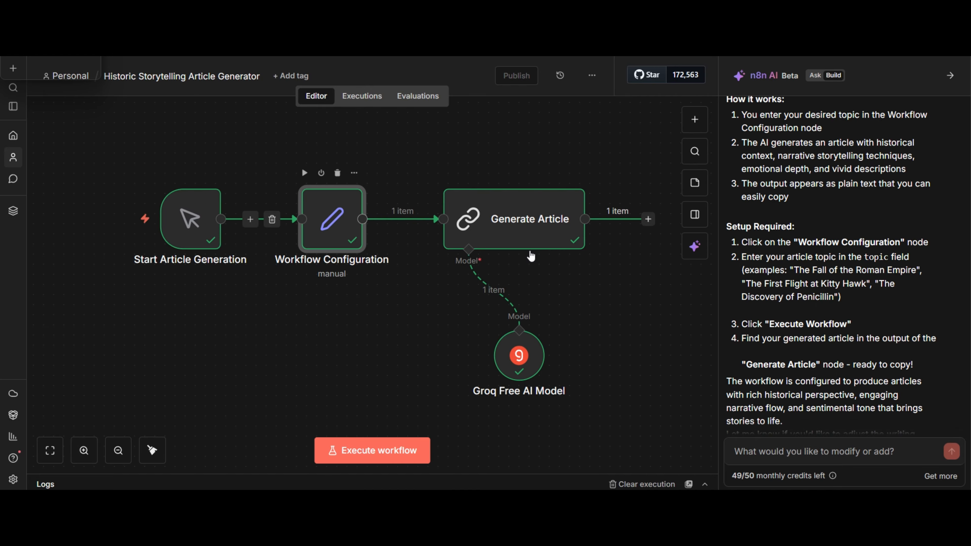
left_click(522, 363)
double_click(522, 363)
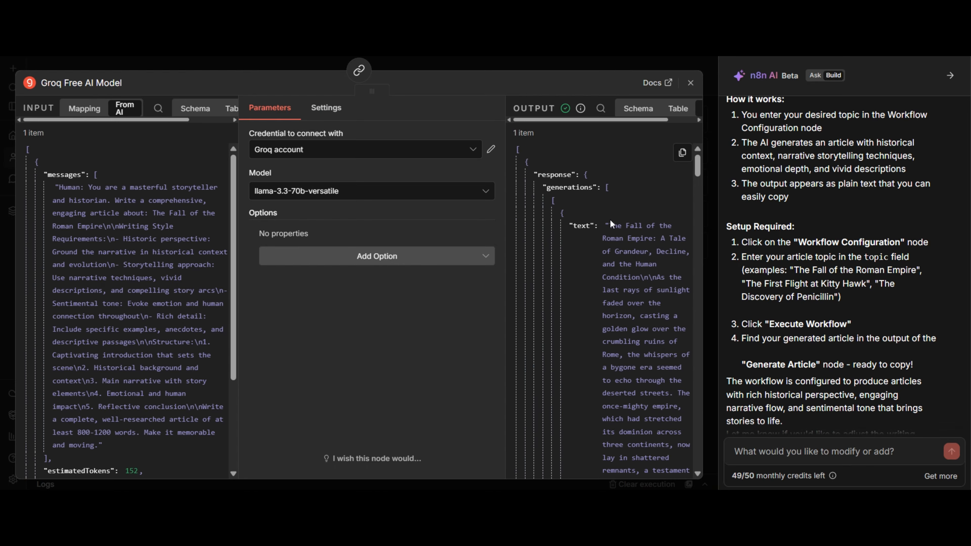
left_click_drag(609, 225, 689, 476)
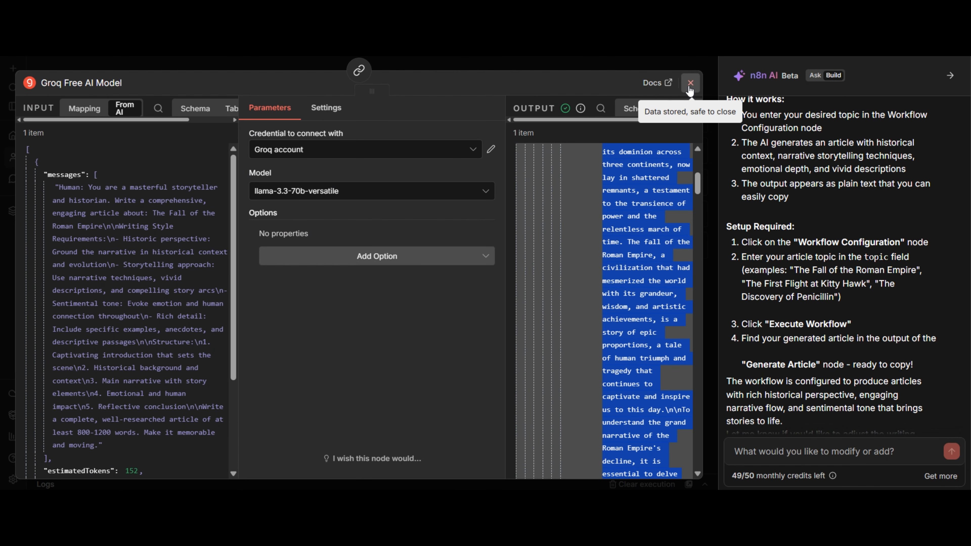
left_click(690, 84)
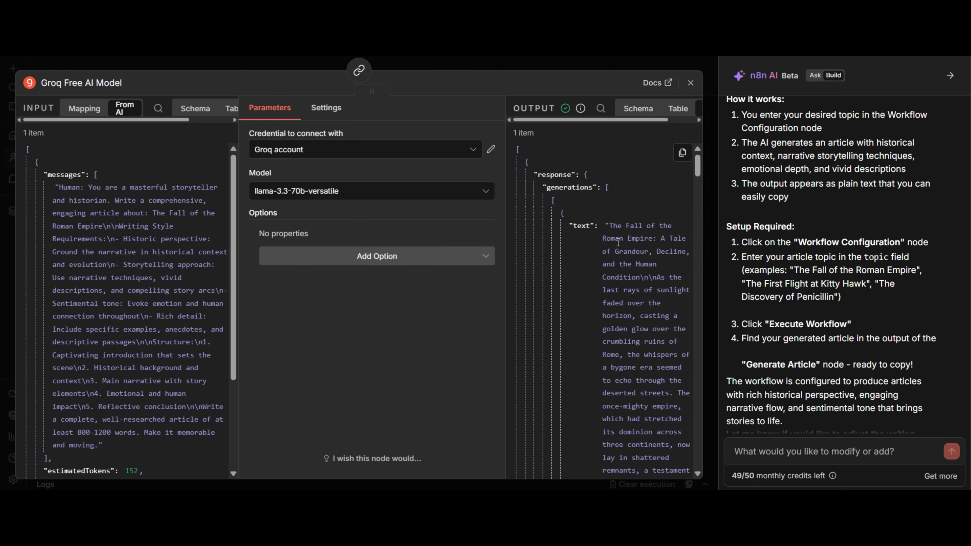
left_click_drag(605, 225, 667, 458)
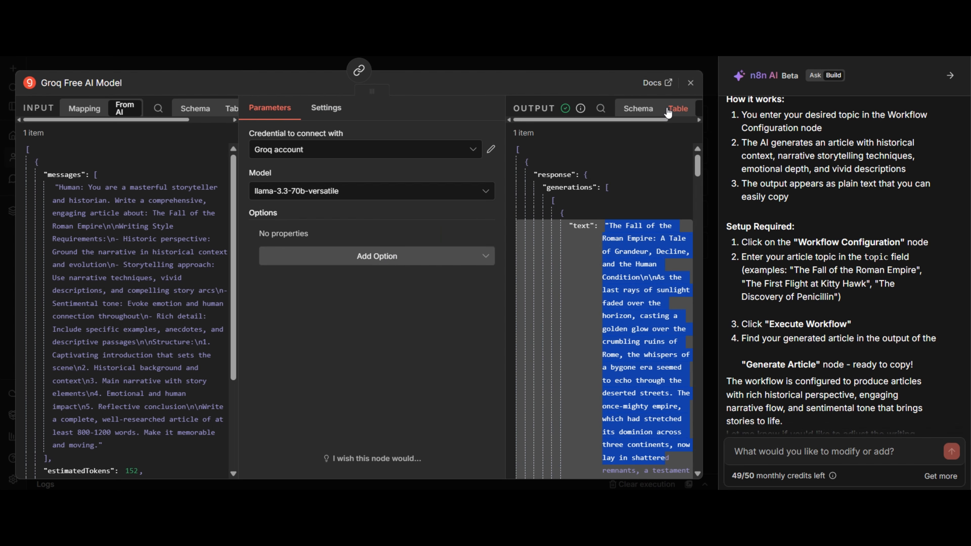
left_click(691, 83)
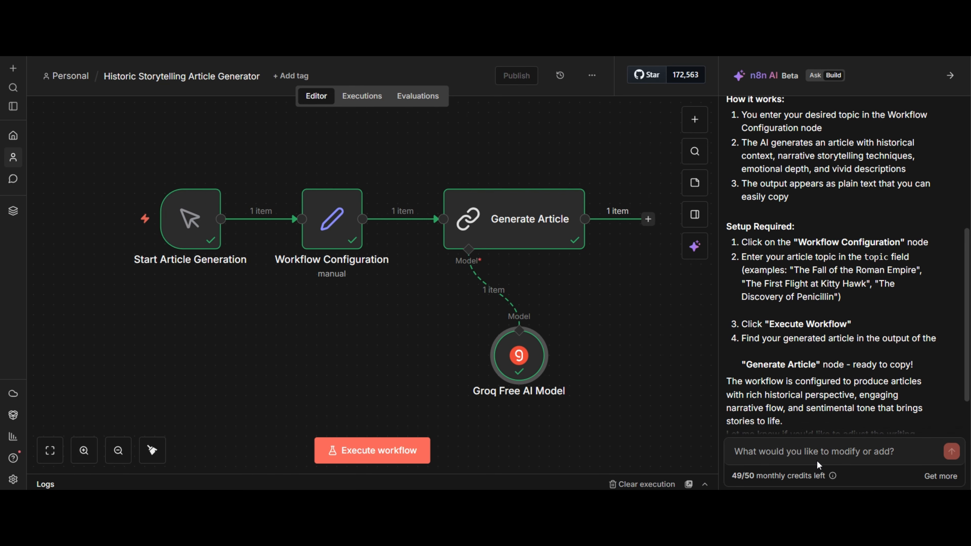
Ask the AI builder to take the topic through a form node and output the result in a separate form or text node
left_click(803, 451)
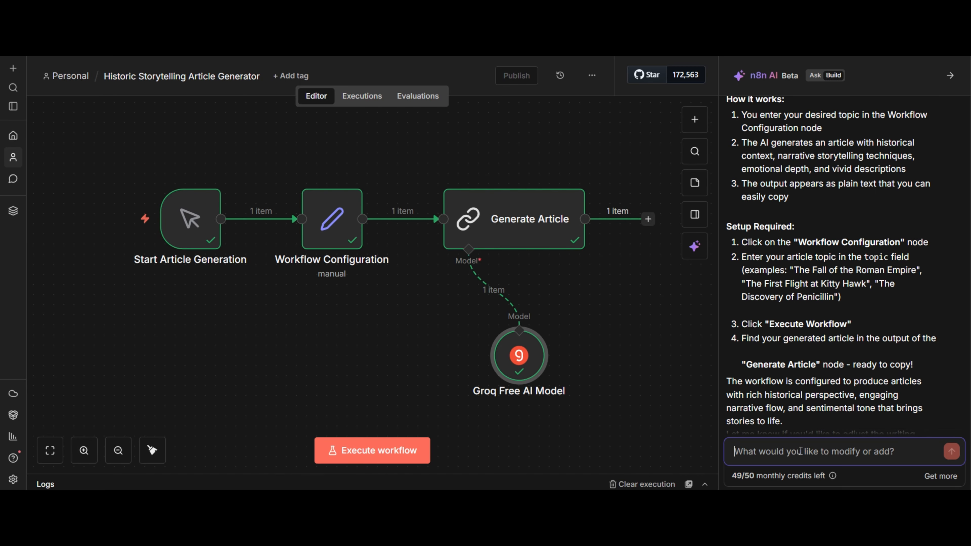
type("create a form node for me instead so i can just put in the topic in the form instead of having to click on workflow configuration, also let the result come out in a different form or text node , instead of me having to click on the groq node to copy the result")
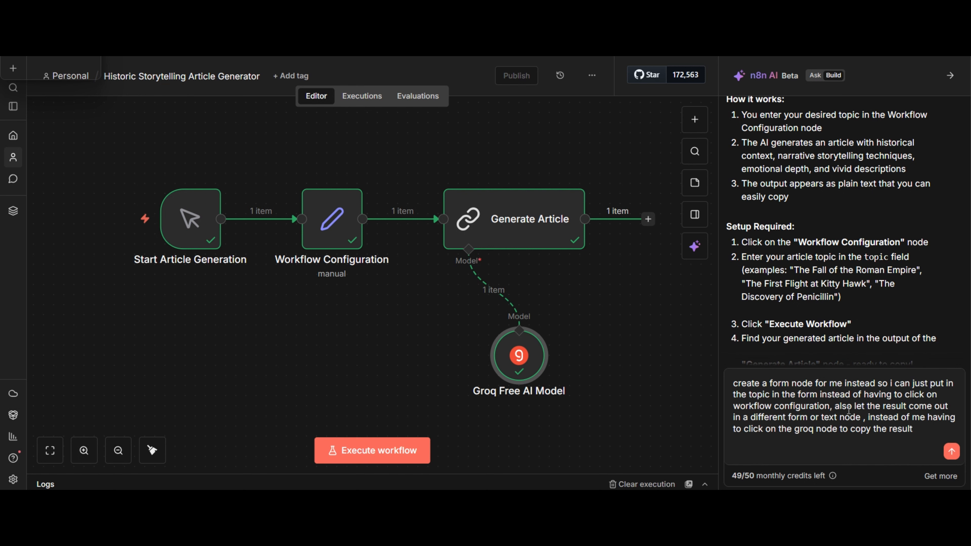
mouse_move(378, 229)
left_click(951, 452)
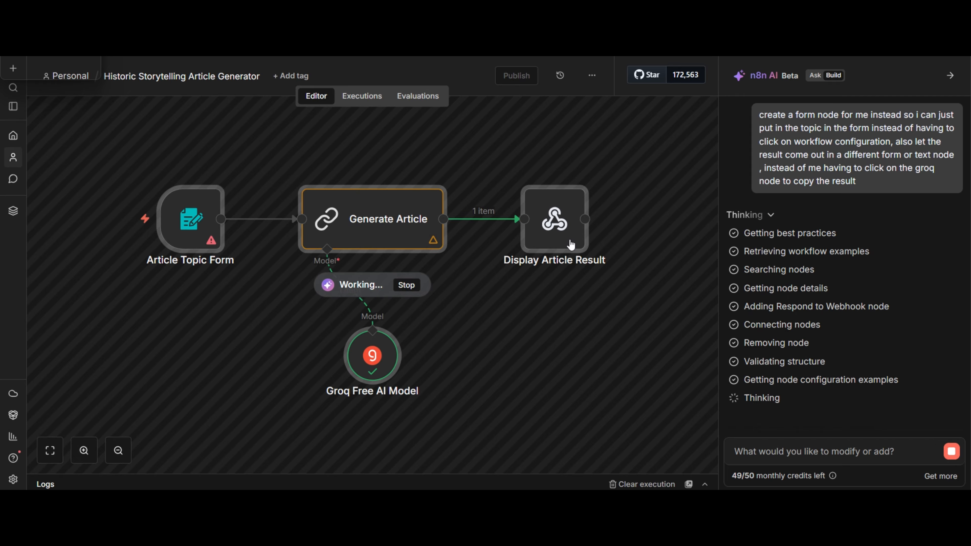
Examine the rebuilt workflow's nodes and read the AI builder's explanation and setup instructions
scroll(493, 244, "up", 5)
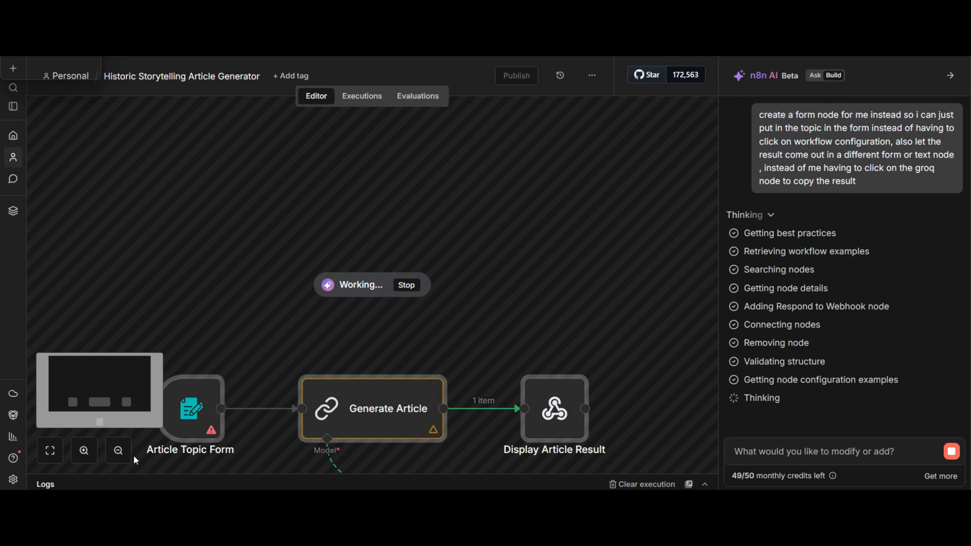
scroll(134, 451, "down", 3)
left_click(118, 452)
left_click(119, 451)
left_click(118, 452)
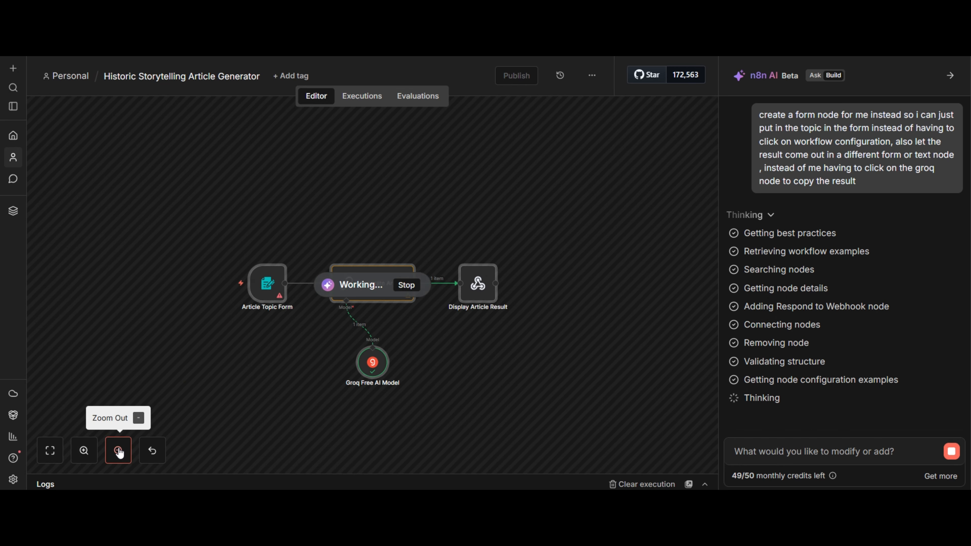
left_click(119, 452)
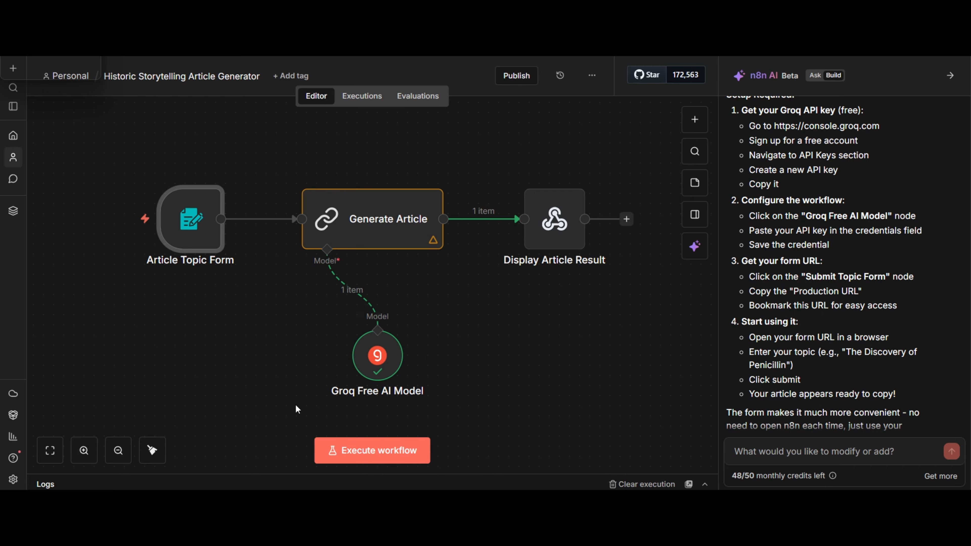
left_click(121, 449)
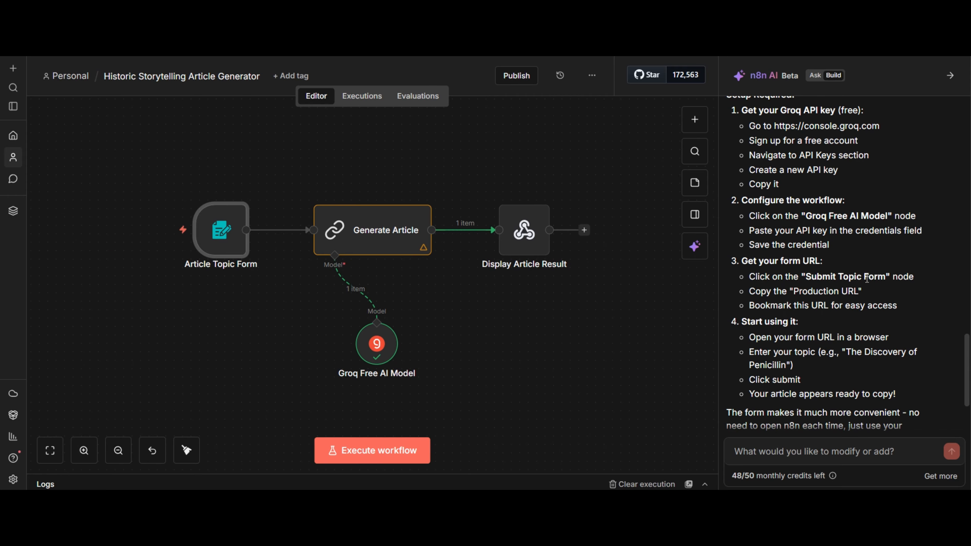
scroll(867, 279, "up", 4)
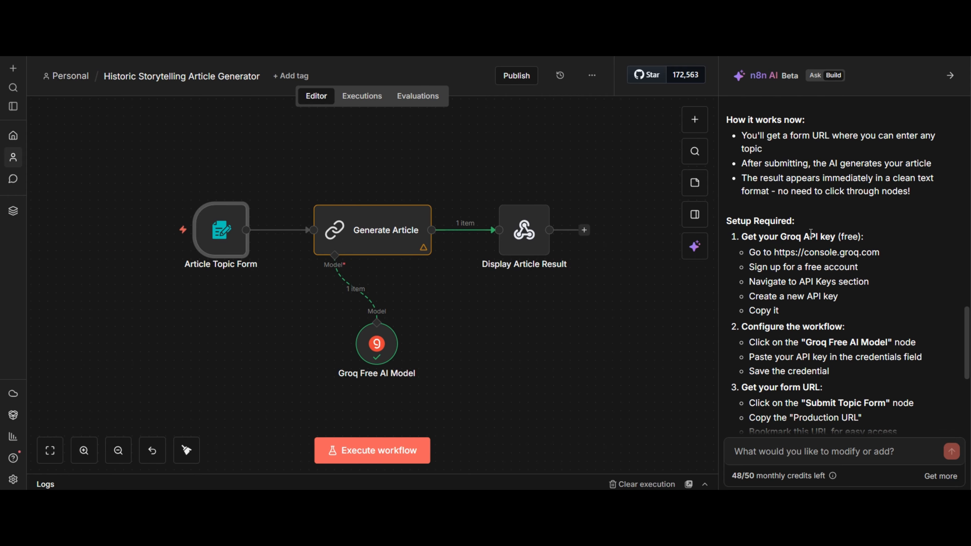
scroll(816, 264, "down", 2)
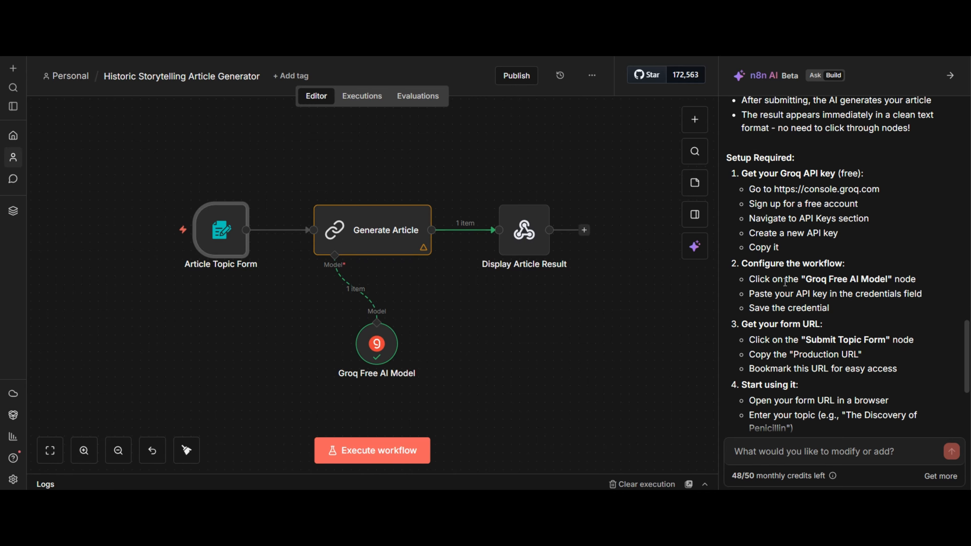
Check the credential and model set in the Groq Free AI Model node, then close the node
left_click(373, 354)
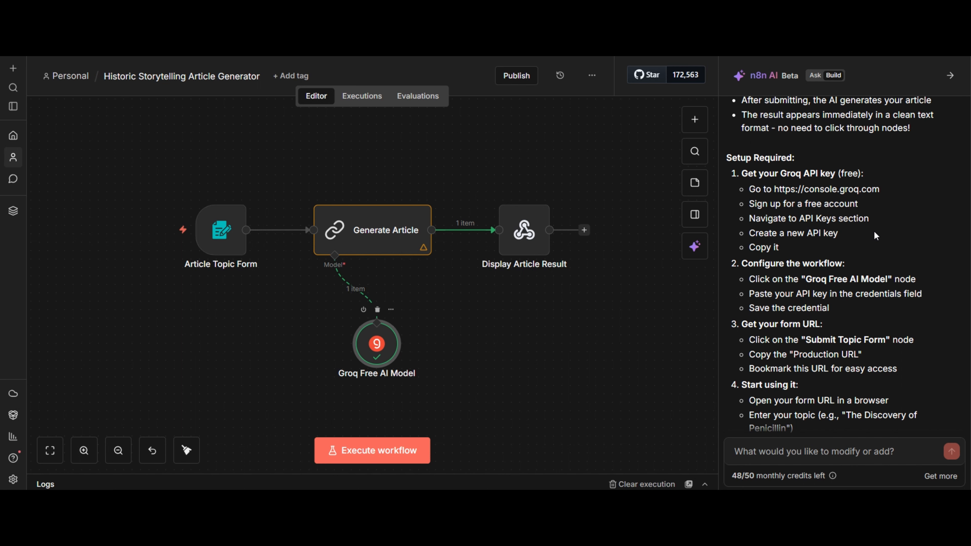
key("Return")
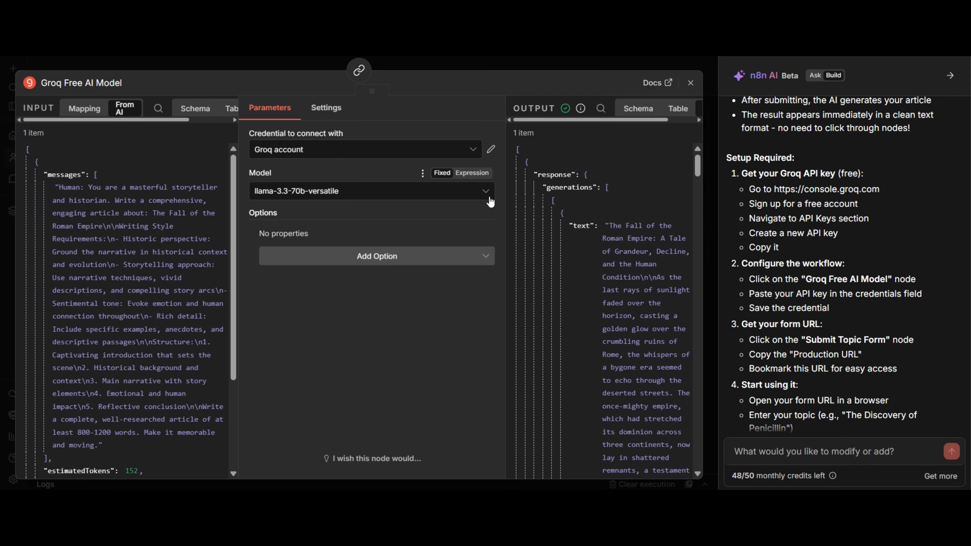
left_click(688, 89)
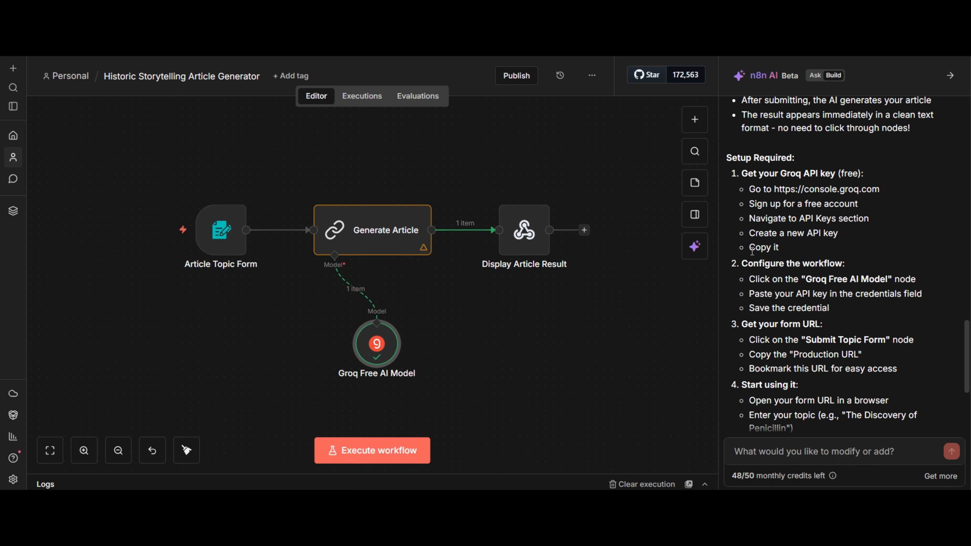
Following the form URL instructions, copy the test URL from the Article Topic Form node and close the node
scroll(803, 267, "down", 2)
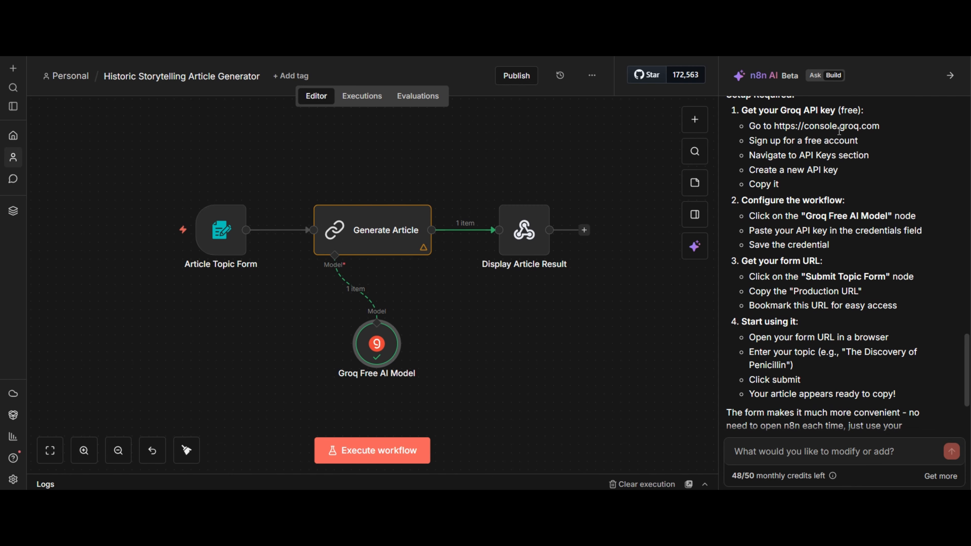
scroll(793, 170, "down", 2)
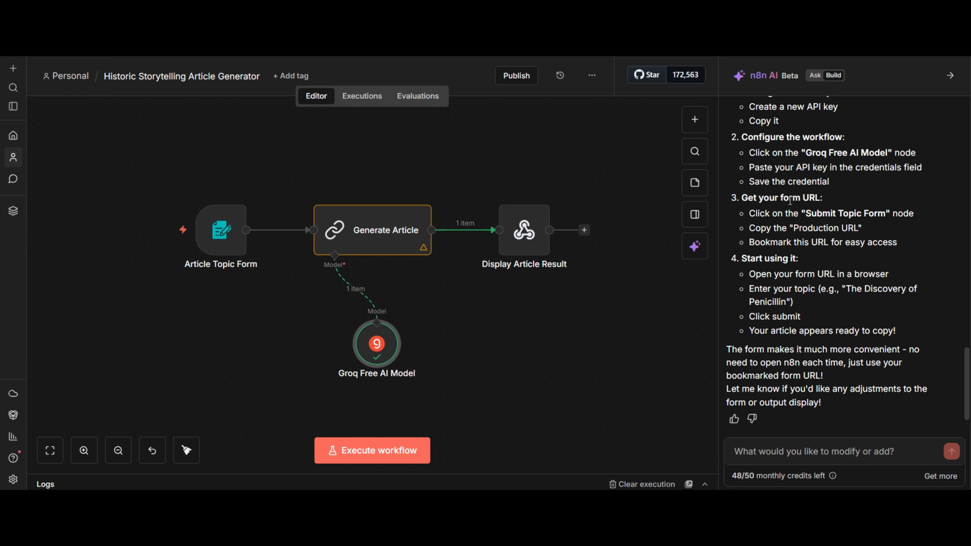
mouse_move(226, 247)
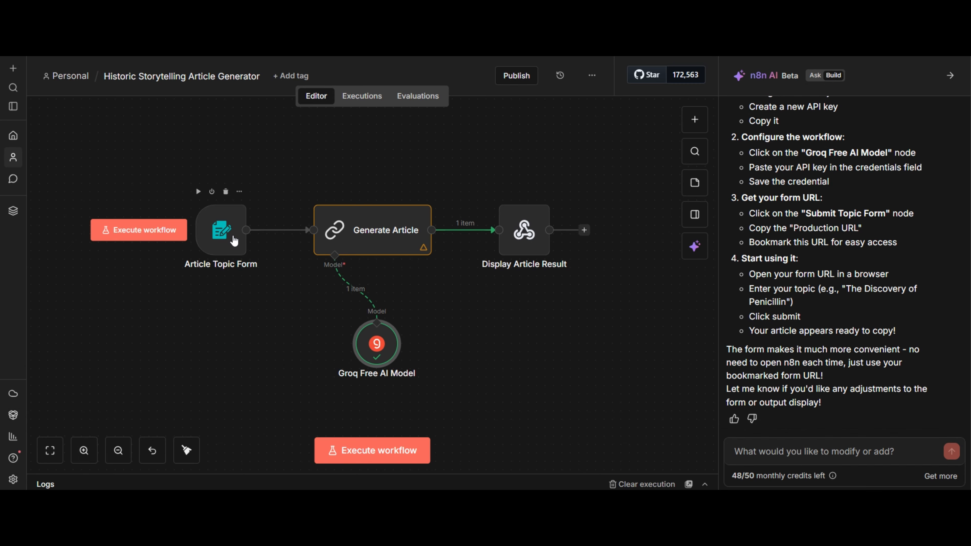
left_click(221, 237)
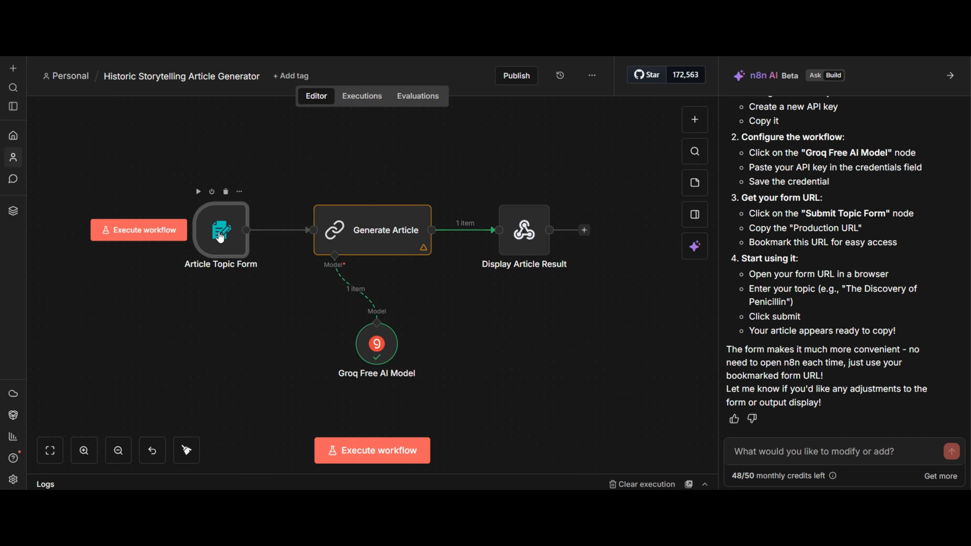
double_click(218, 227)
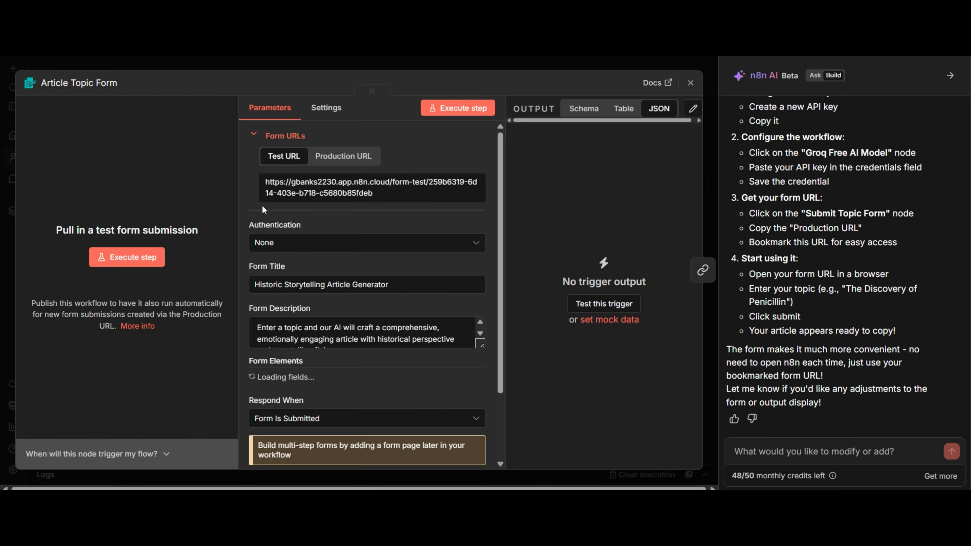
left_click(334, 157)
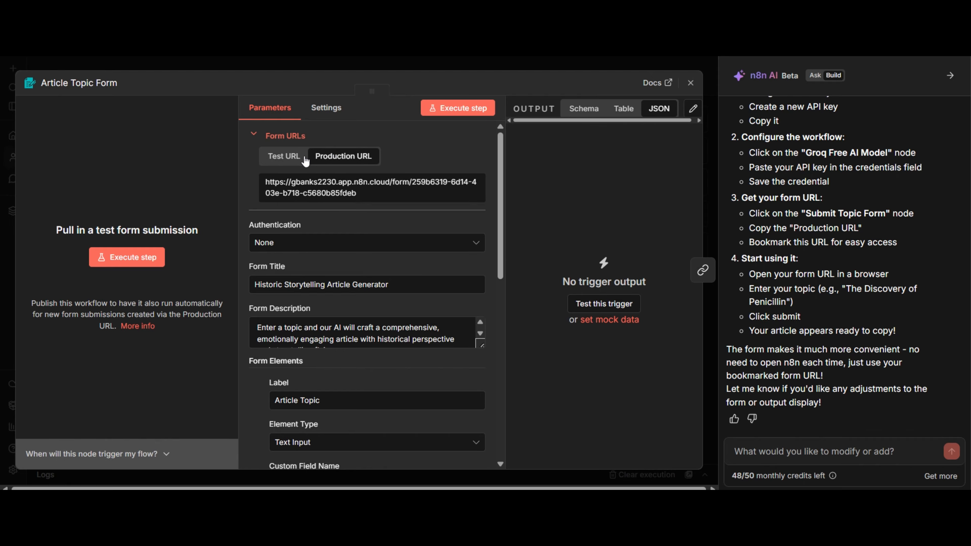
left_click(286, 157)
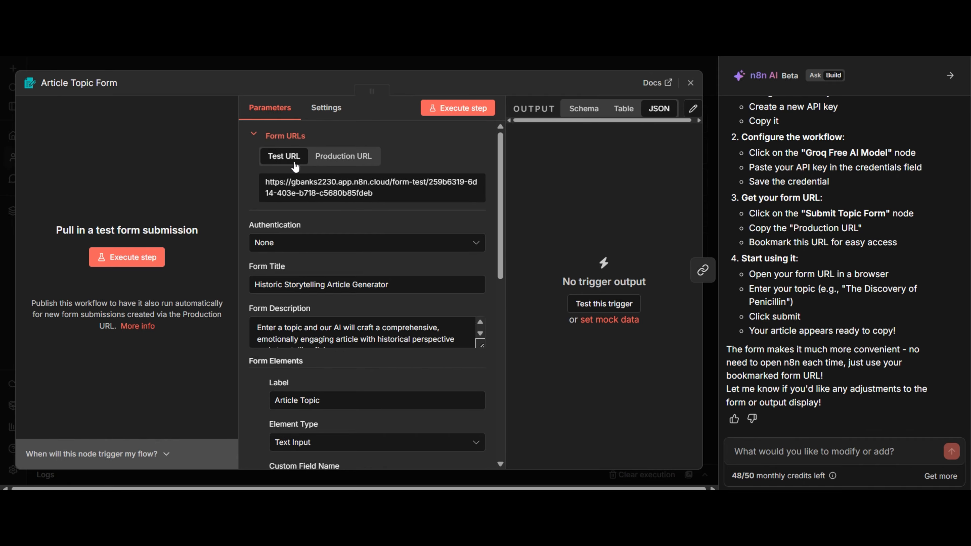
triple_click(293, 188)
right_click(295, 188)
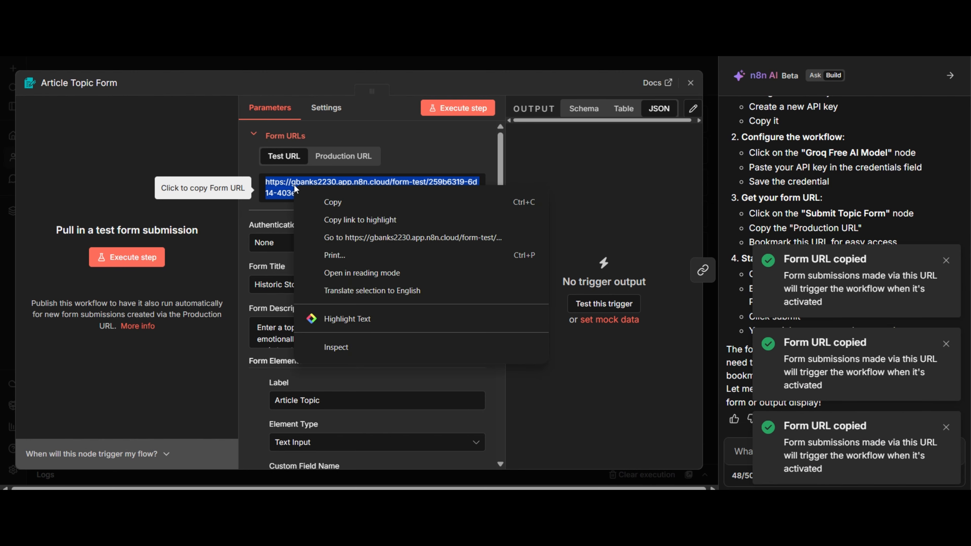
left_click(325, 203)
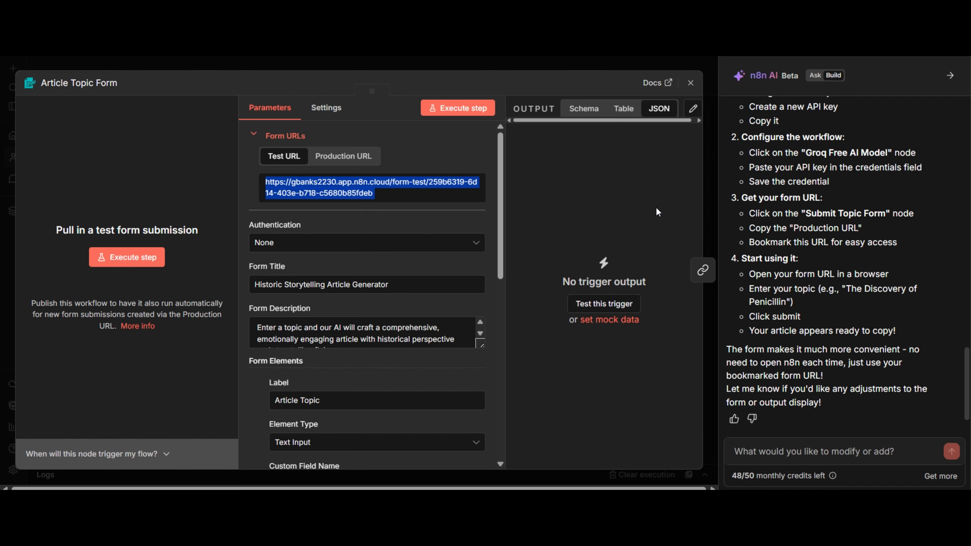
left_click(690, 83)
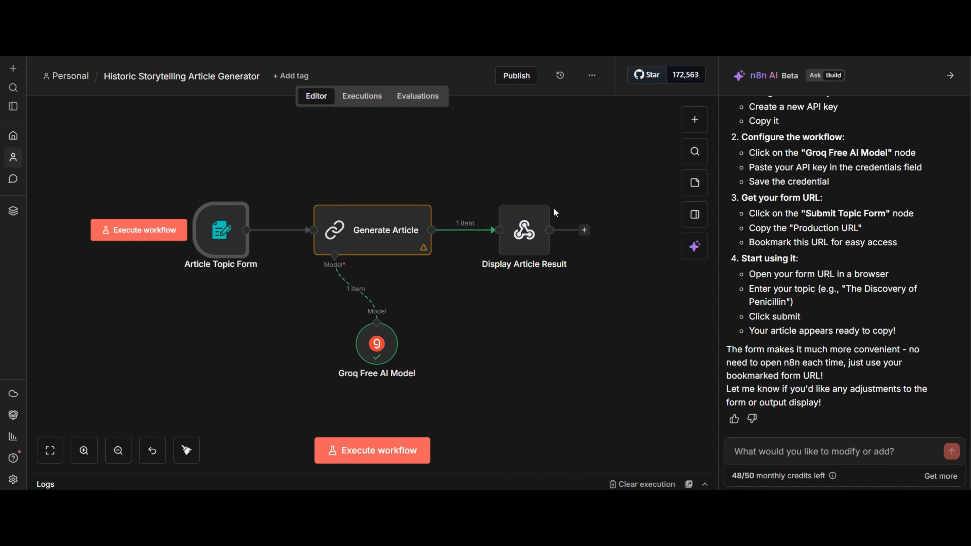
Execute and refine the workflow so the AI builder addresses the Article Topic Form error, and dismiss the error notices
left_click(395, 457)
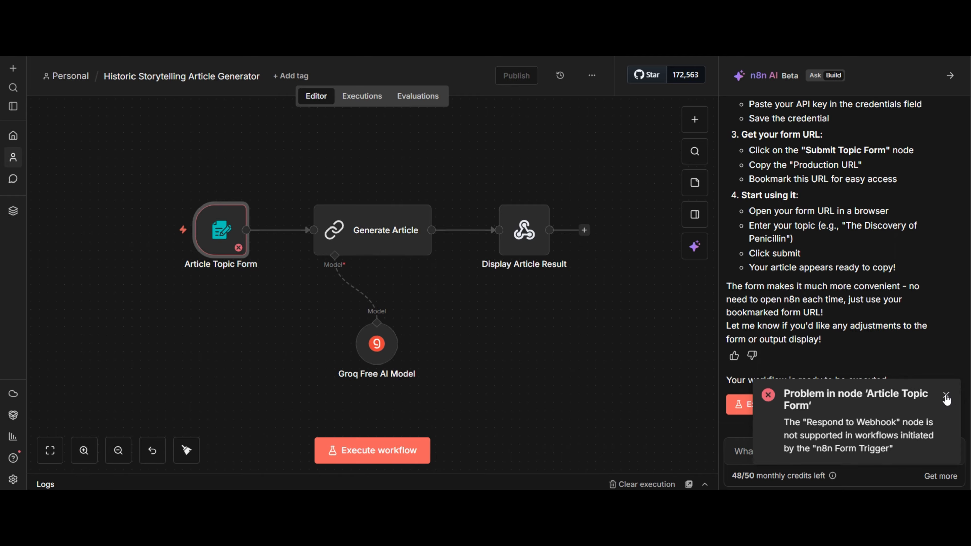
left_click(947, 395)
left_click(796, 405)
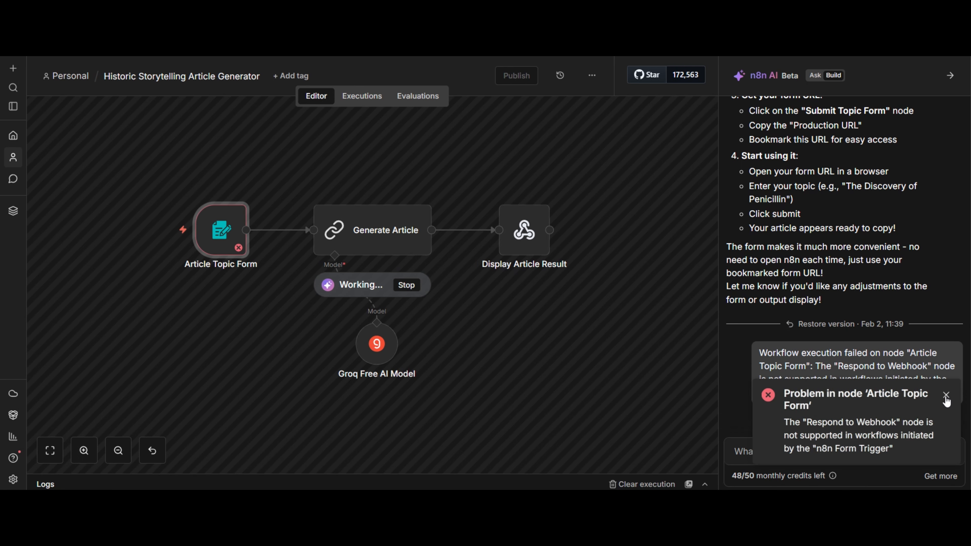
left_click(947, 395)
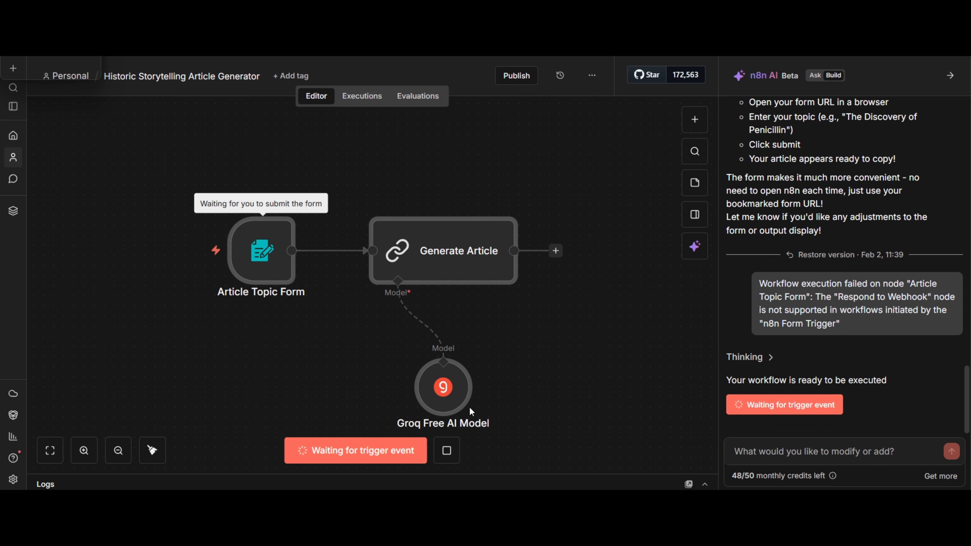
Restart the workflow with Execute and refine and submit the form with the article topic "the fall of the roman empire"
left_click(446, 451)
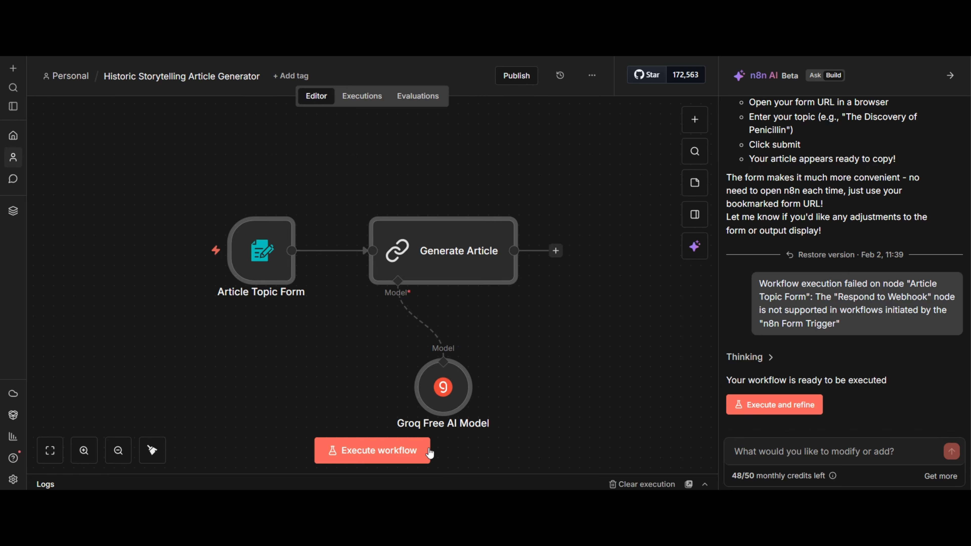
left_click(766, 407)
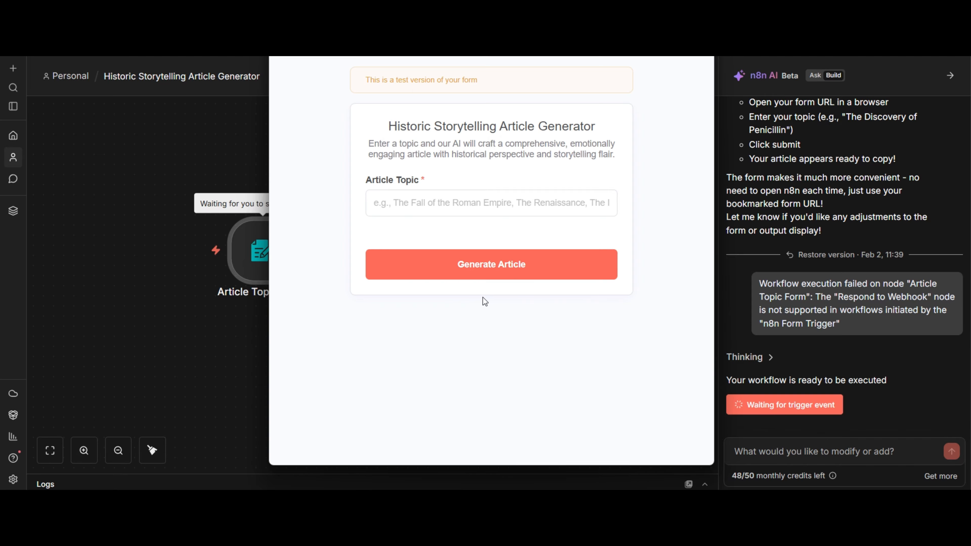
left_click(473, 224)
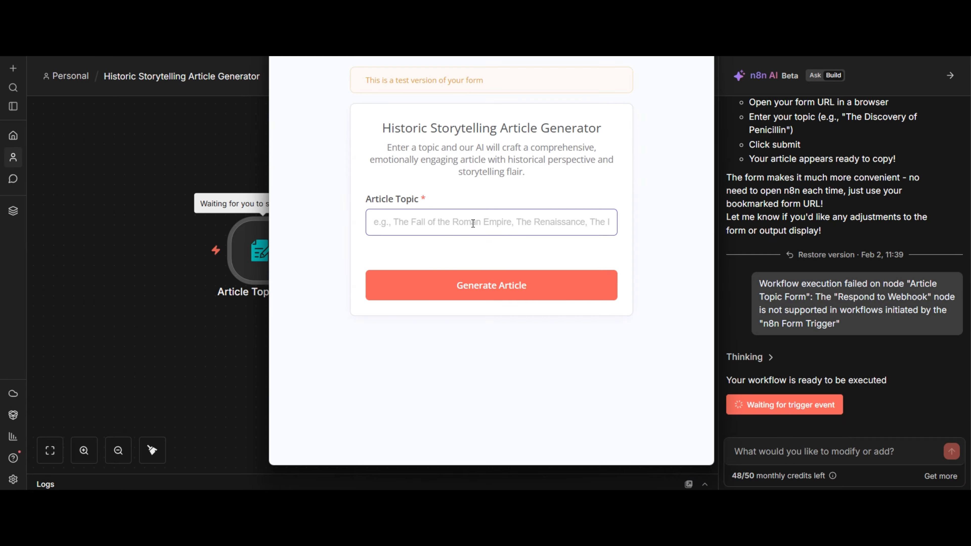
type("the fa")
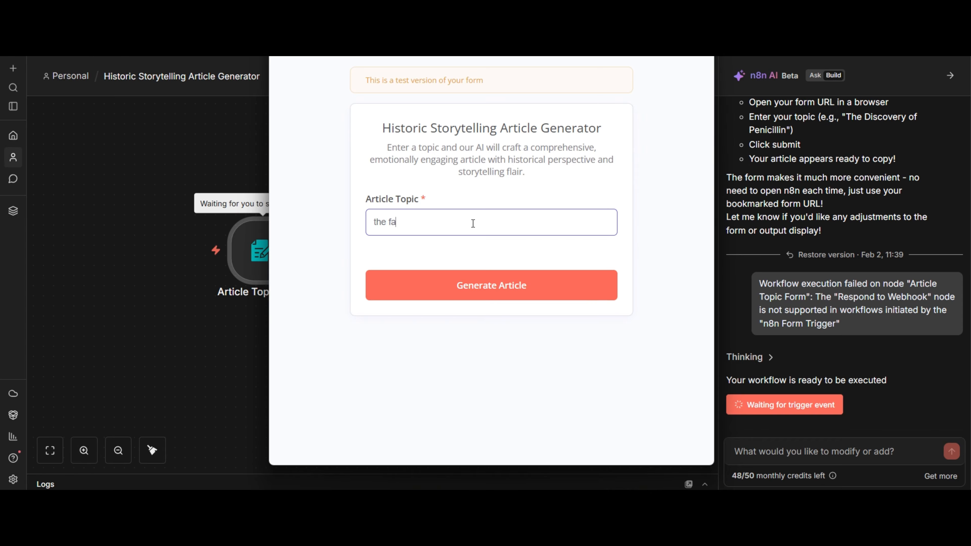
type("ll of the roman empire")
left_click(492, 282)
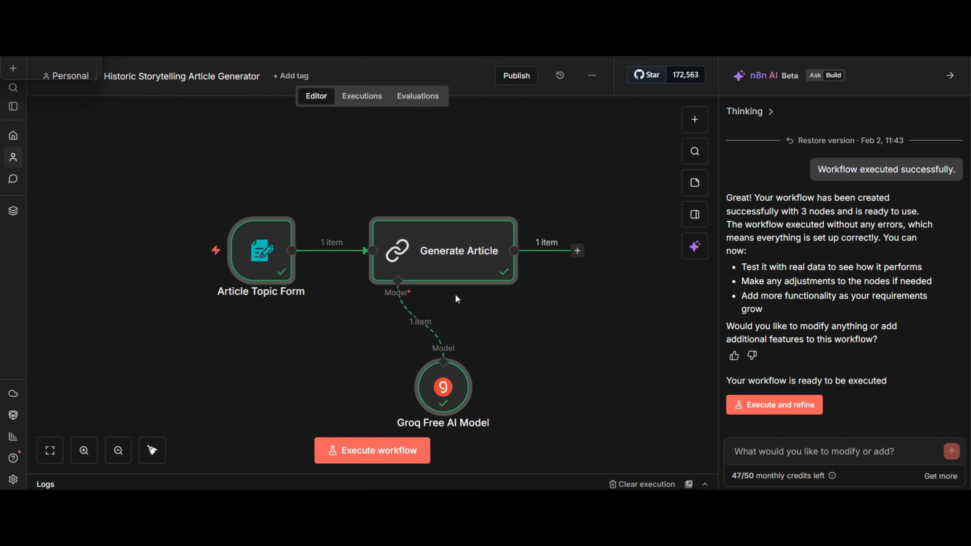
Inspect the generated article text in the Groq Free AI Model node's output, then close the node
scroll(485, 348, "down", 2)
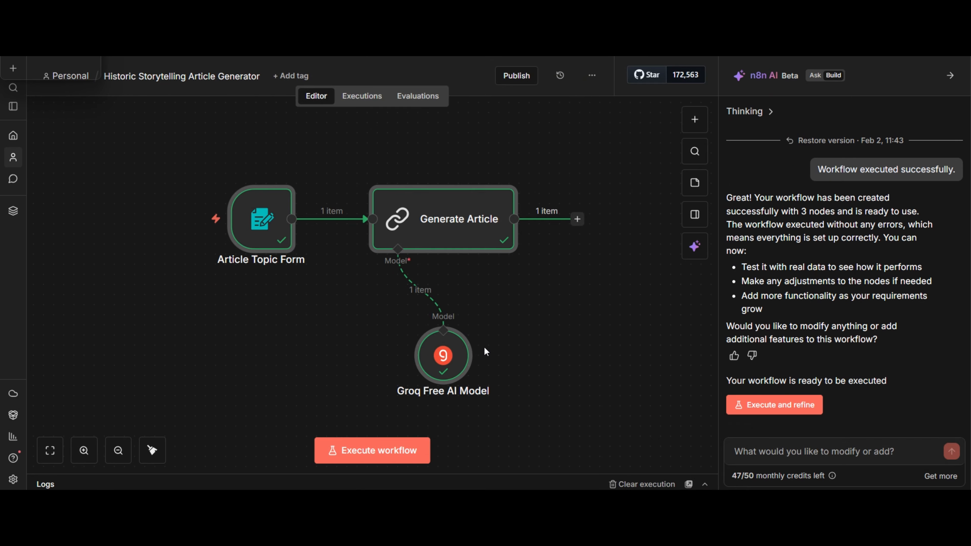
left_click(439, 366)
double_click(437, 364)
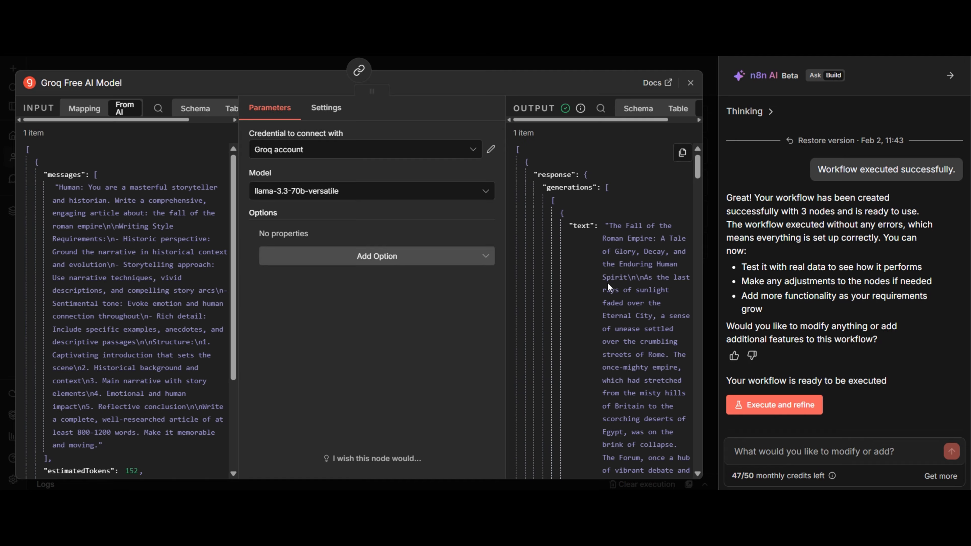
left_click(690, 83)
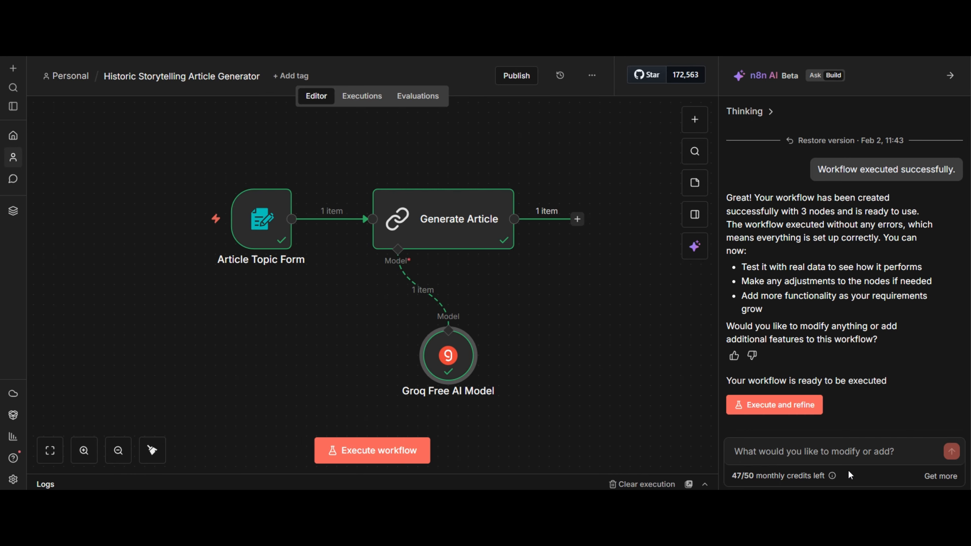
Ask the AI builder to output the result in a different text node showing only the result, so it can be copied conveniently
type("i want the result to come in a different text node where i will only see the result and i can copy it conveniently")
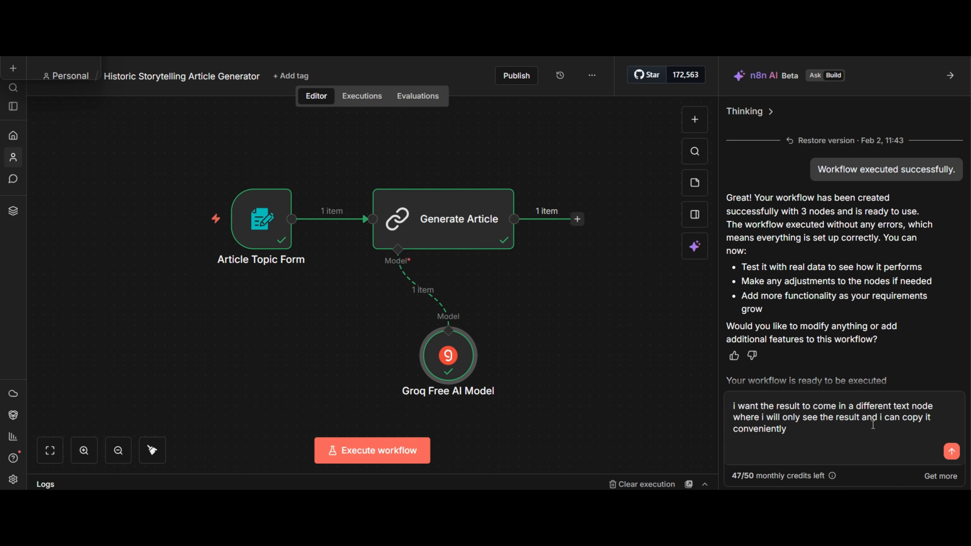
left_click(952, 452)
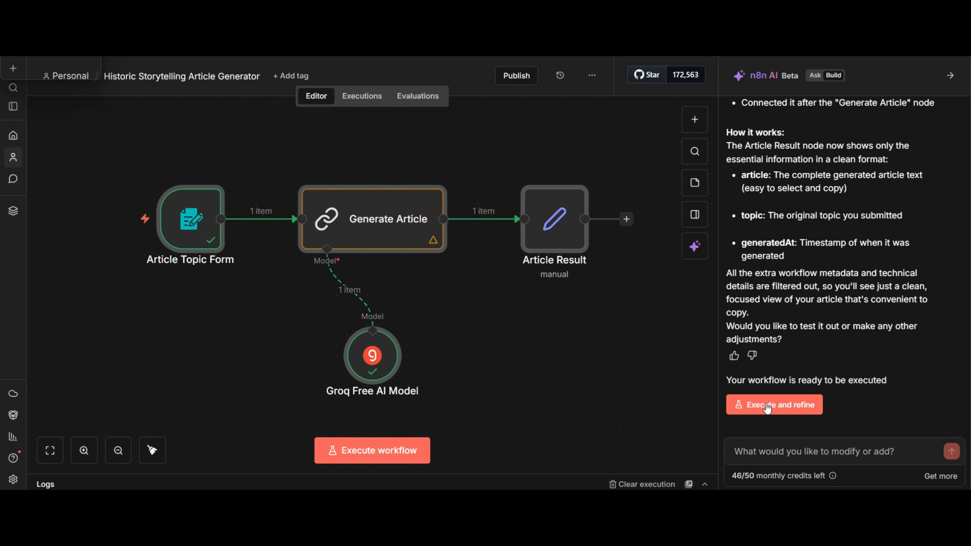
Run the workflow with Execute and refine, submit the form with the topic "the fall of the roman empire", and close the form window
left_click(800, 412)
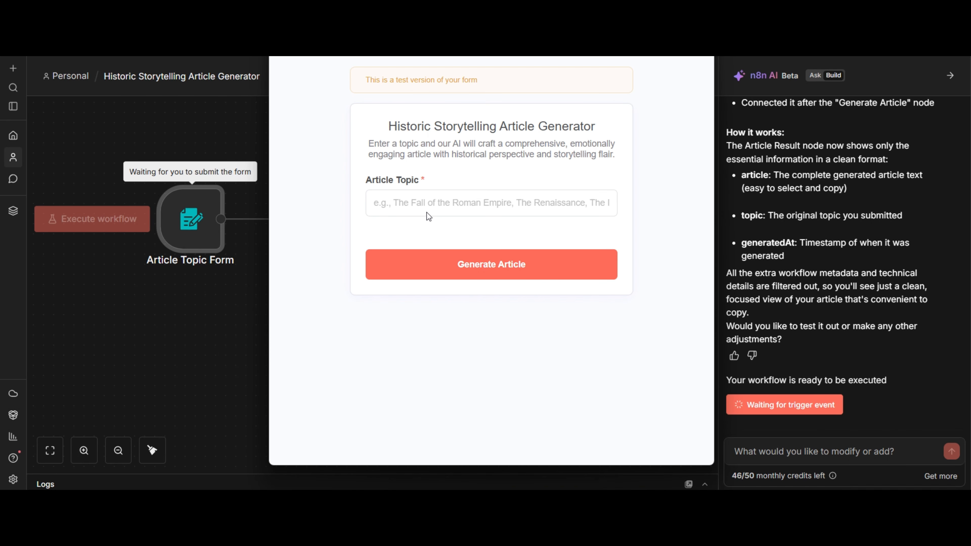
left_click(432, 220)
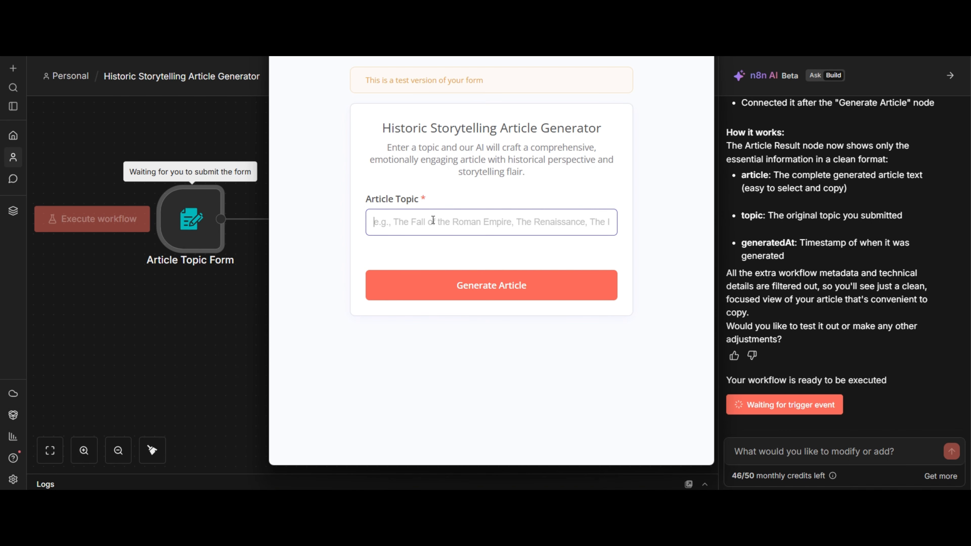
type("the fall ")
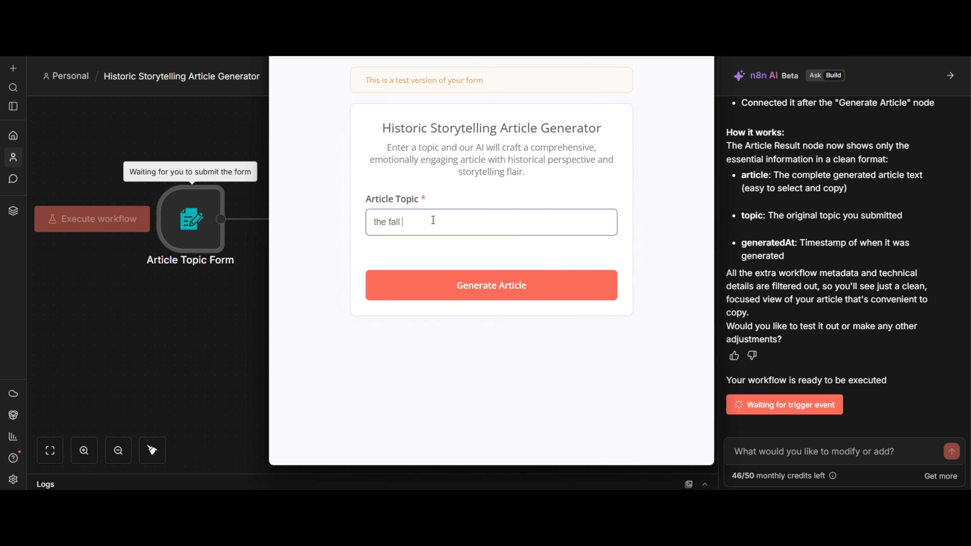
type("of the roman empire")
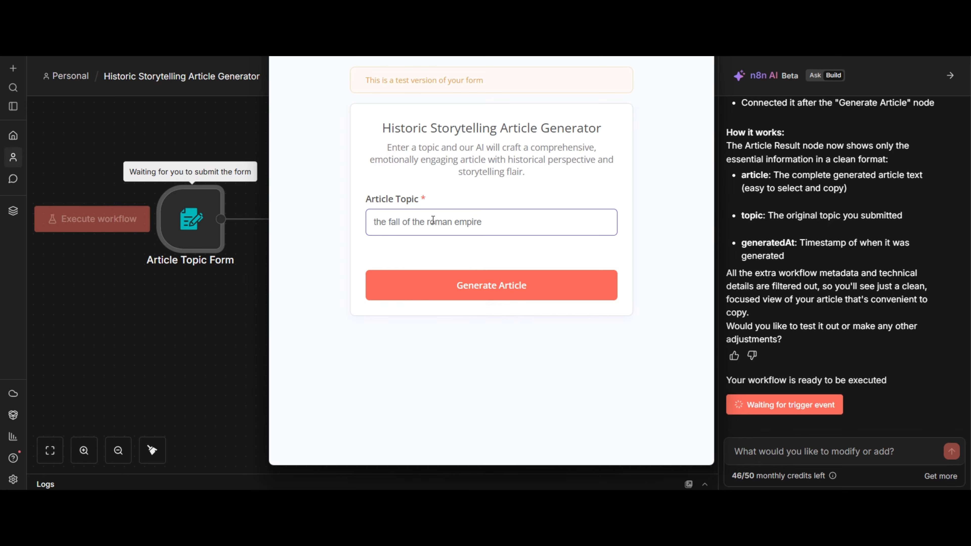
left_click(486, 277)
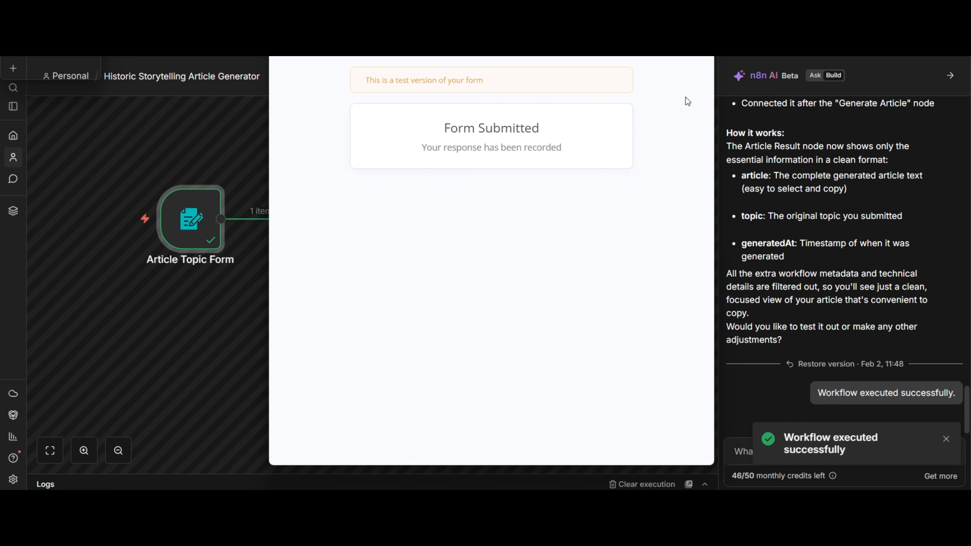
left_click(704, 34)
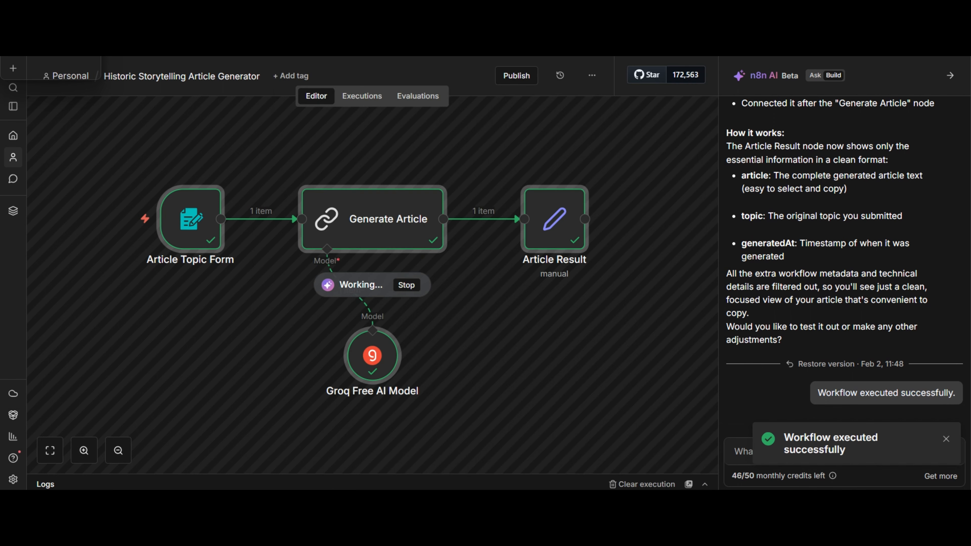
Inspect the Article Result node's article output, close the node, and review the AI builder's summary of the result fields
double_click(551, 225)
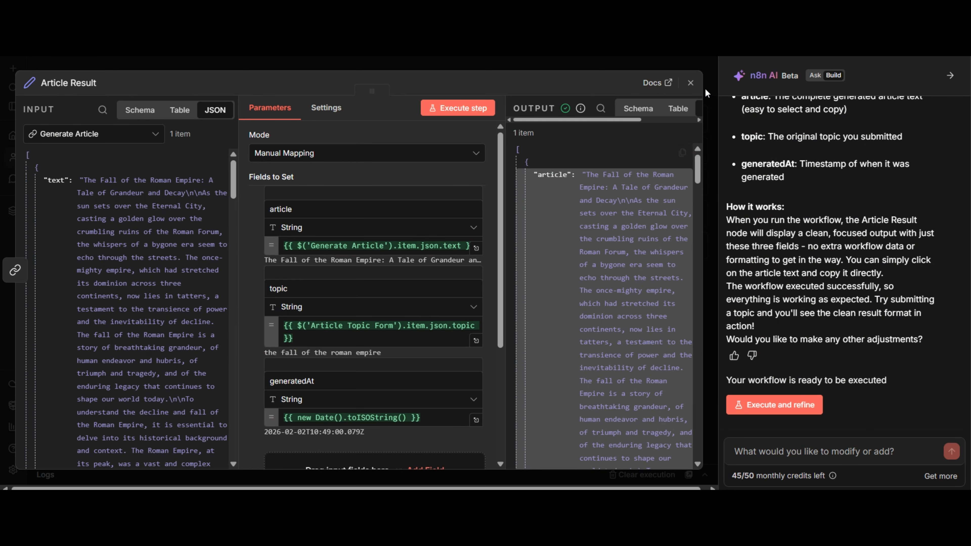
left_click(691, 83)
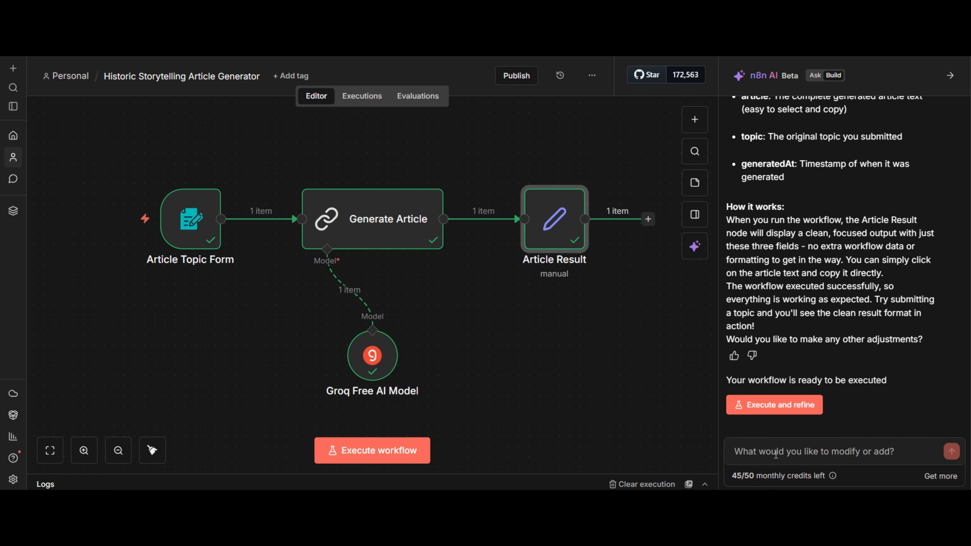
scroll(802, 362, "up", 4)
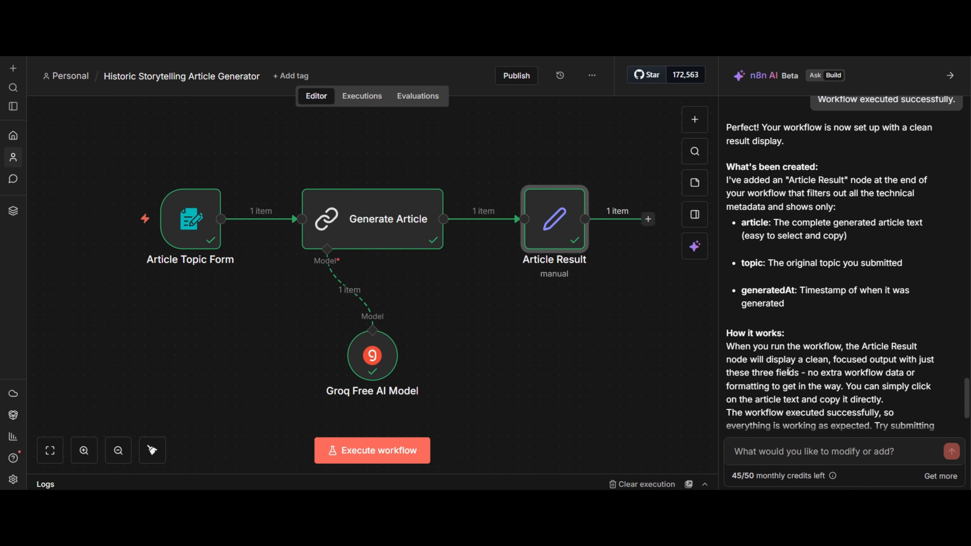
scroll(792, 387, "down", 3)
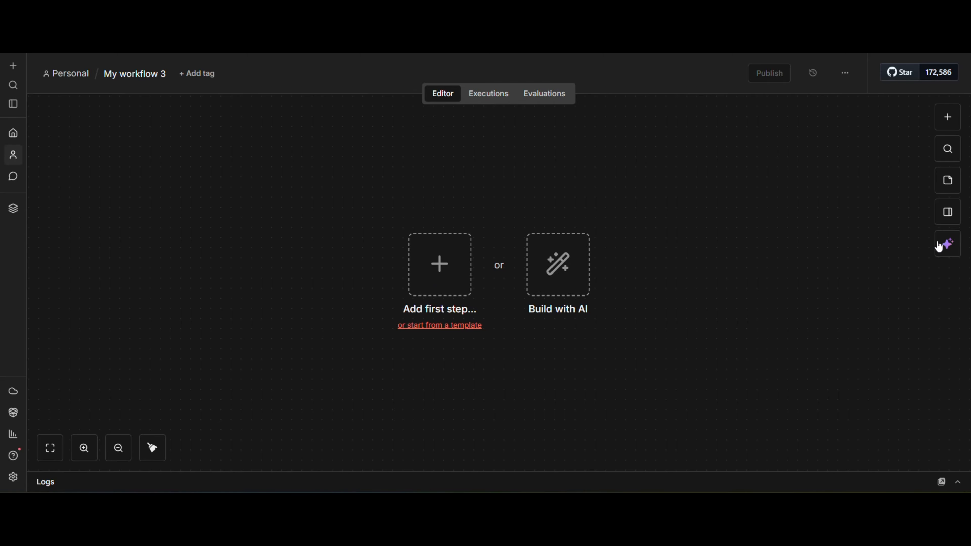
In the empty workflow, have the AI builder create a nanobanana price tag workflow for uploaded product images and prices, with consistent tag styling and only free AI models
left_click(553, 279)
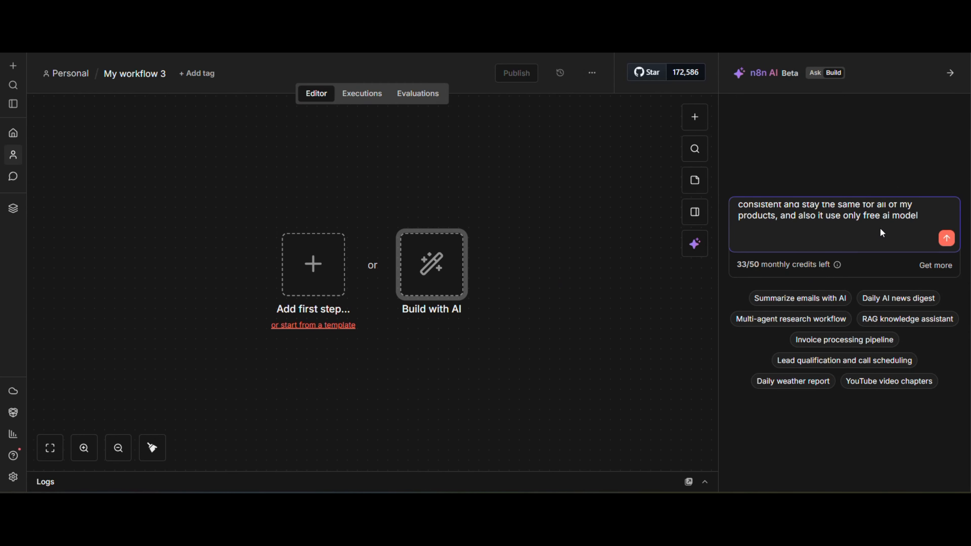
left_click_drag(918, 216, 724, 188)
key("BackSpace")
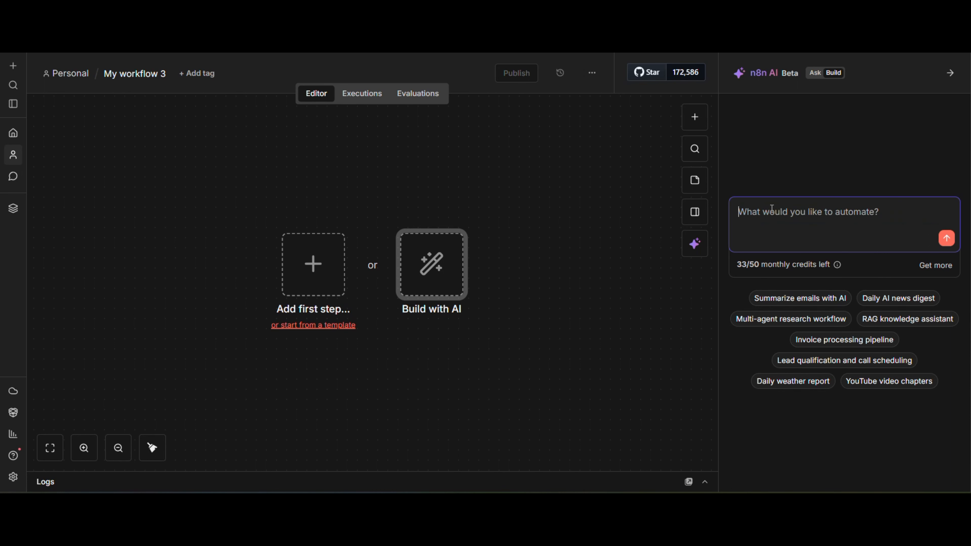
type("price tag workflow, it will use nanobanana to edit an image and add it price tag to it, i will upload a product image ad it price and it will add the price tag to the image, the price tag style should be consistent and stay the same for all of my products, and also it use only free ai model")
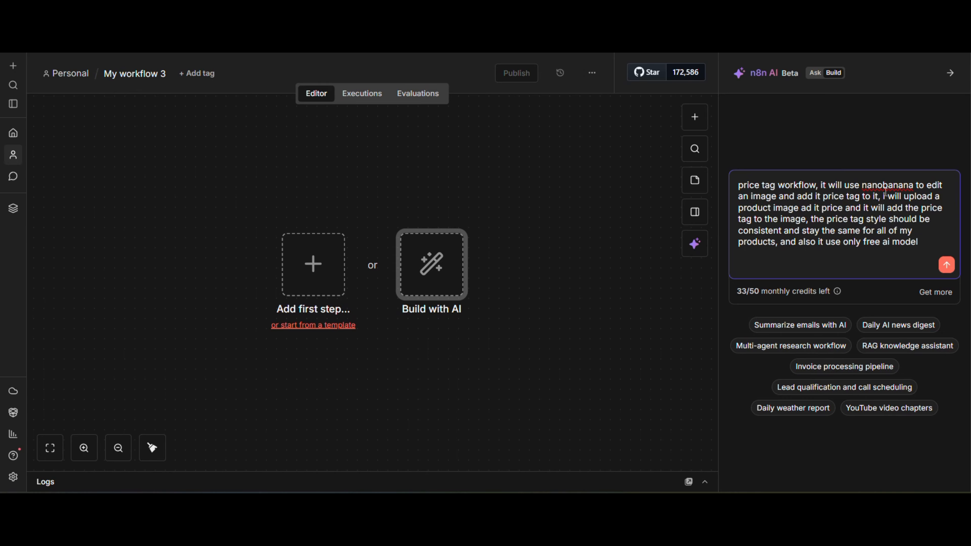
left_click(806, 207)
type("n")
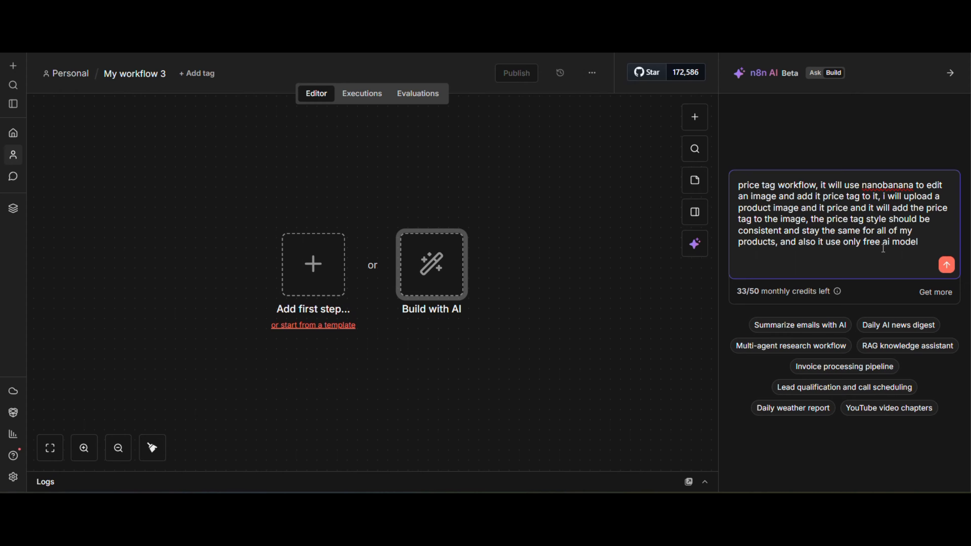
left_click(945, 265)
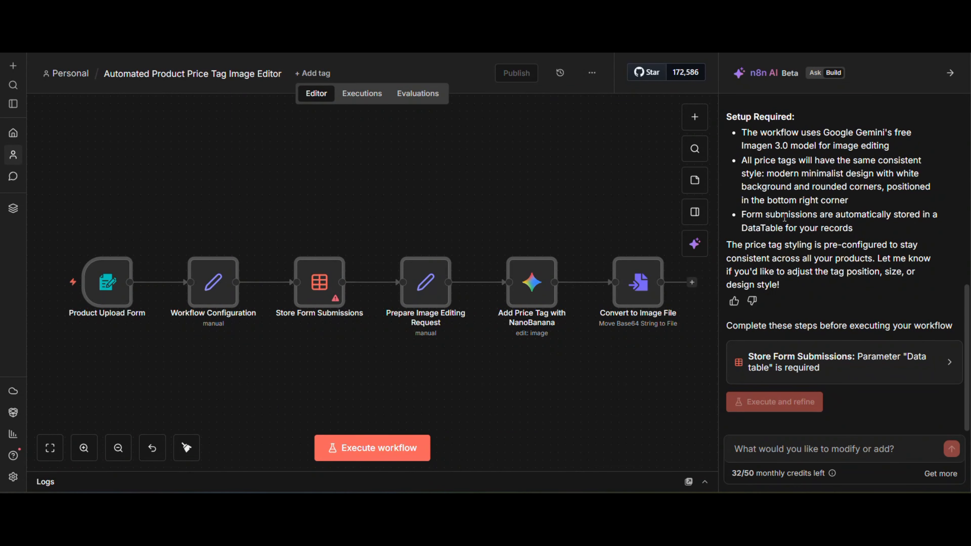
Review the generated price tag workflow's setup notes and its node chain from Product Upload Form to Convert to Image File
scroll(121, 236, "down", 2)
mouse_move(121, 236)
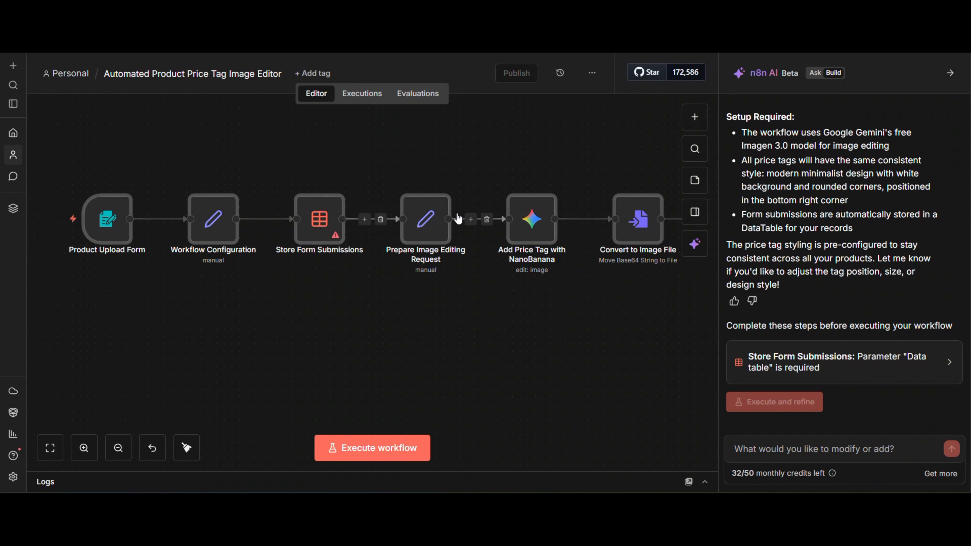
scroll(451, 217, "right", 2)
scroll(451, 217, "right", 3)
mouse_move(406, 225)
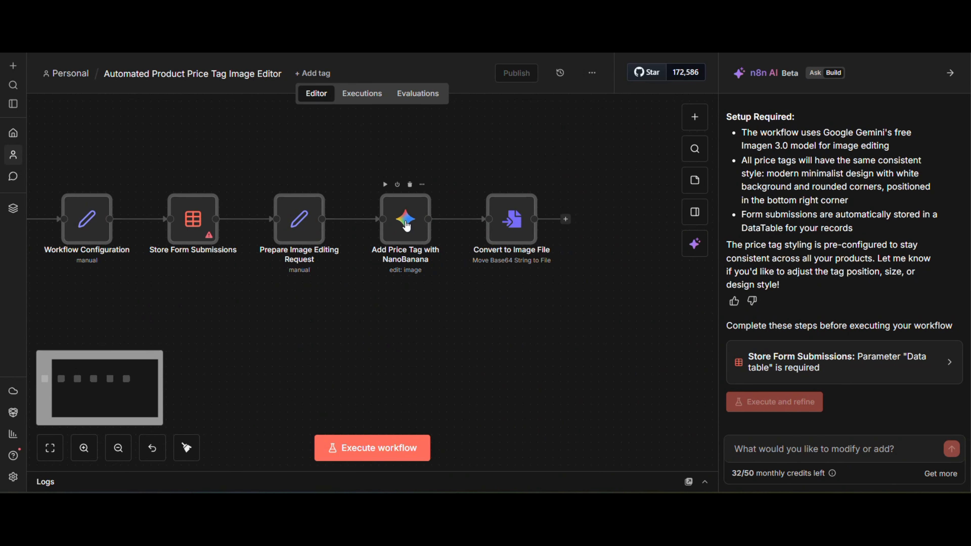
mouse_move(525, 232)
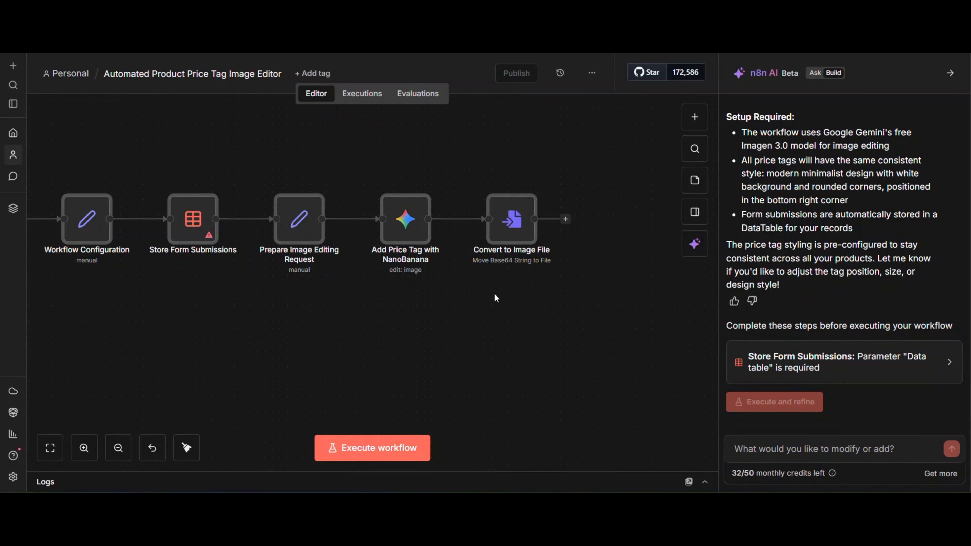
scroll(388, 278, "left", 4)
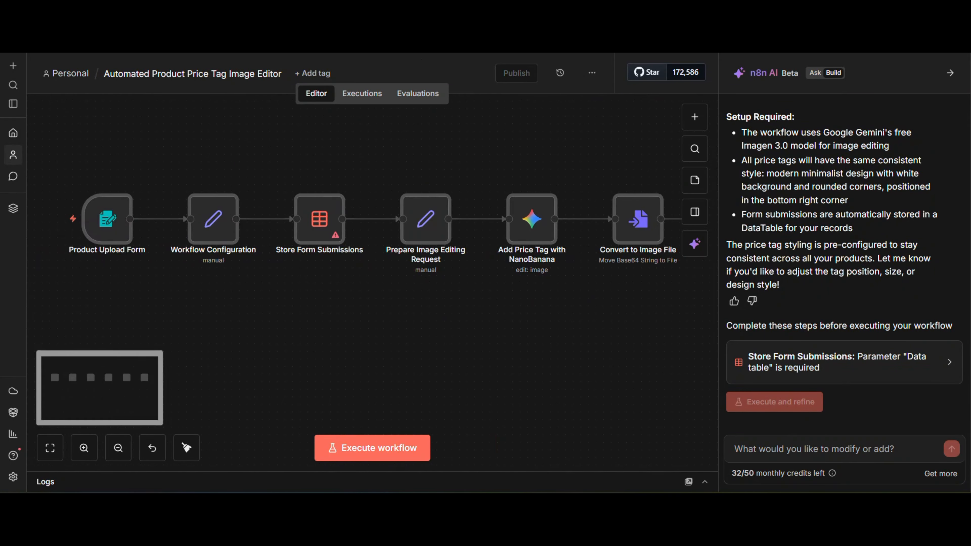